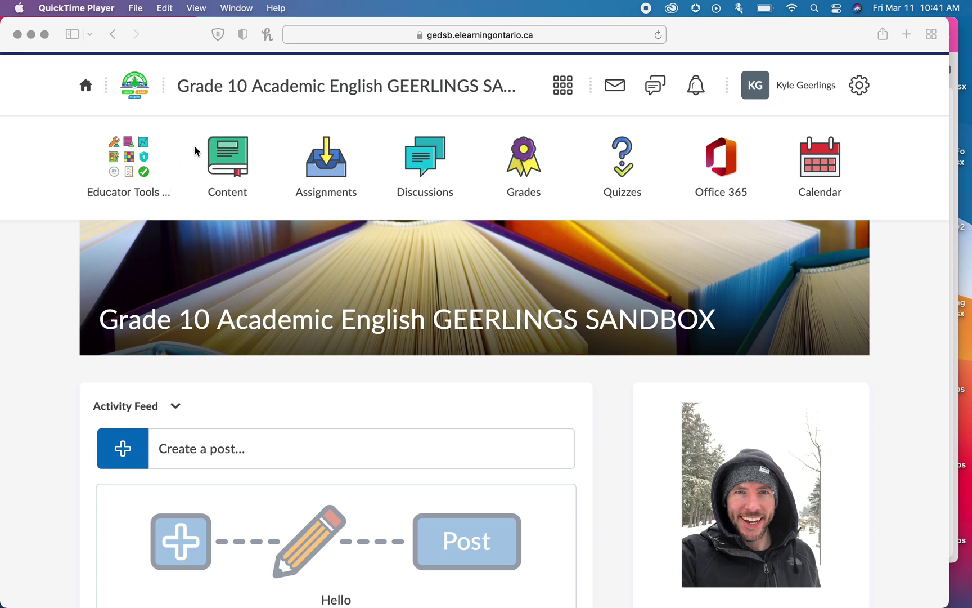
- Open the course content's expectations coverage and go to the page for adding or removing course expectations
{"action": "left_click", "coordinate": [231, 157]}
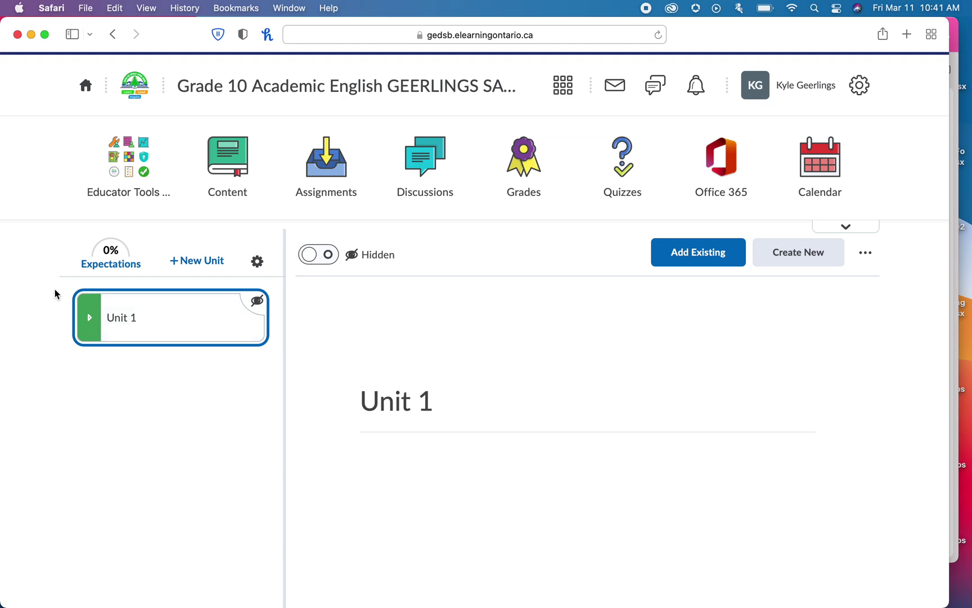
{"action": "left_click", "coordinate": [100, 259]}
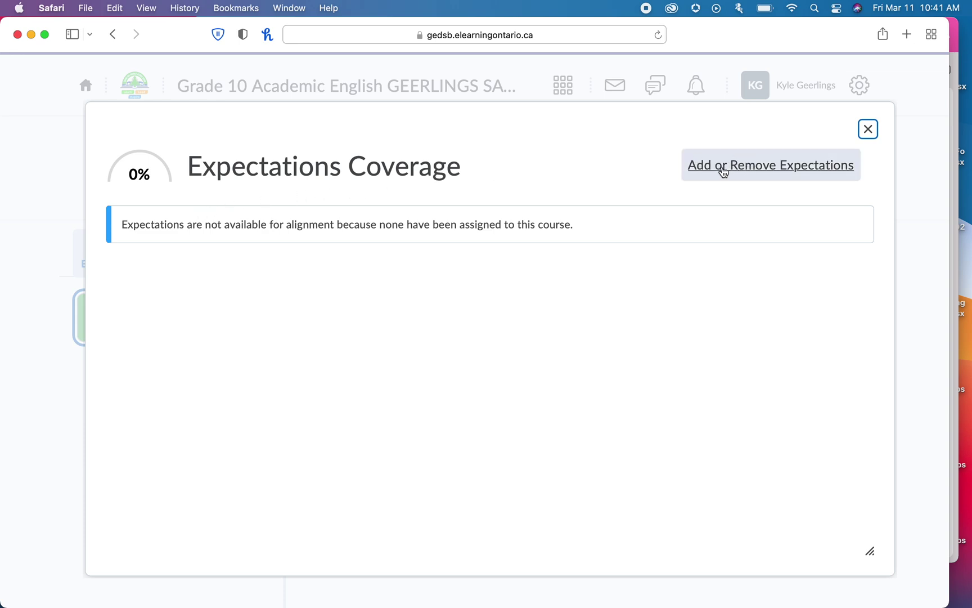
{"action": "left_click", "coordinate": [797, 191]}
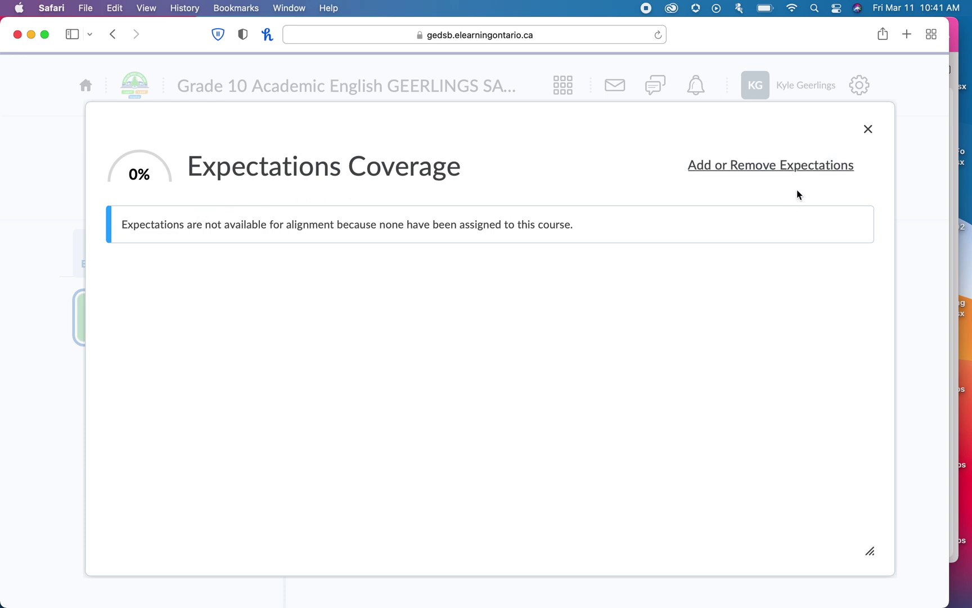
{"action": "left_click", "coordinate": [785, 166]}
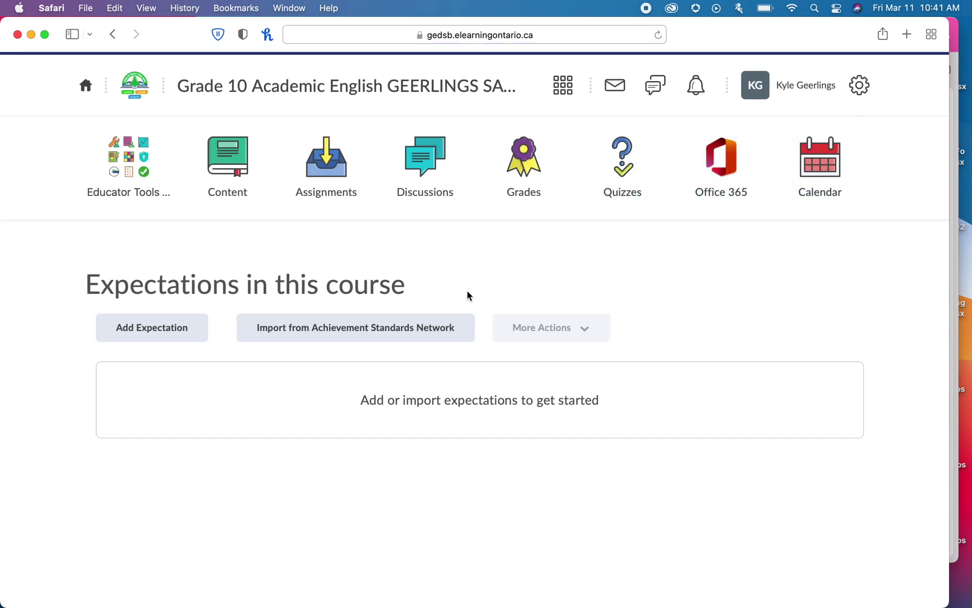
- Add a custom course expectation reading "Test - this is an expectation" and save it
{"action": "left_click", "coordinate": [134, 338]}
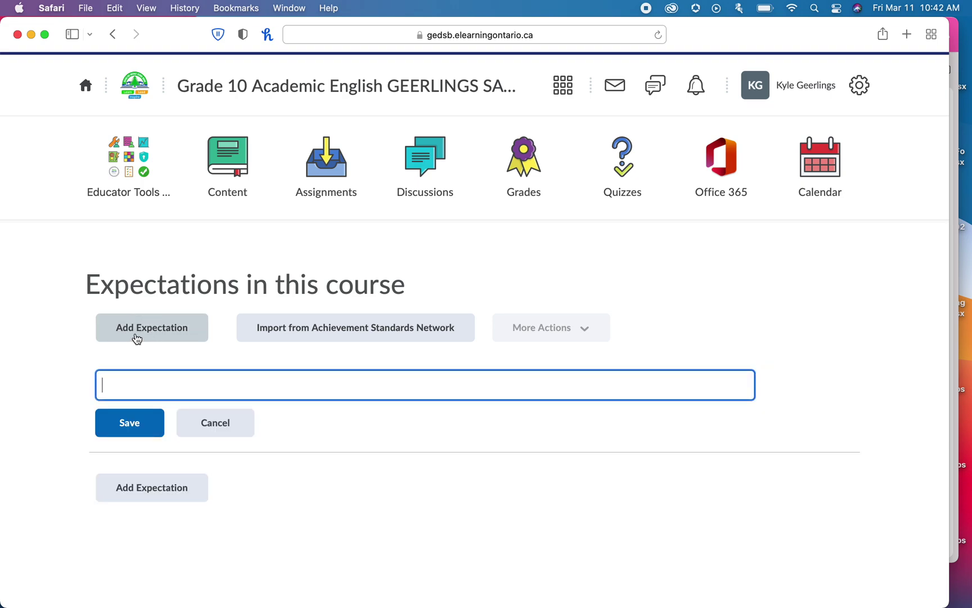
{"action": "type", "text": "Test - this isa"}
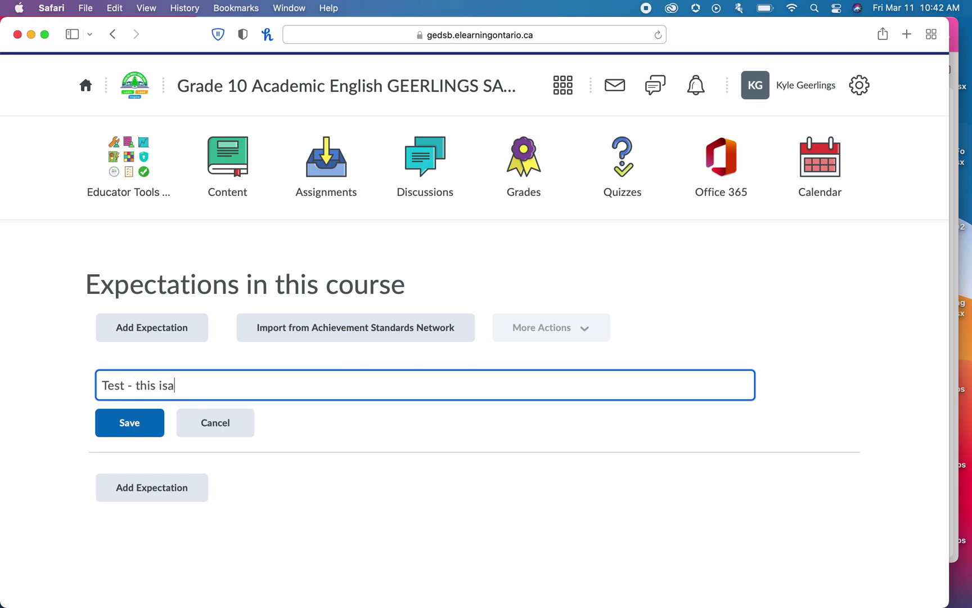
{"action": "key", "text": "BackSpace"}
{"action": "type", "text": "an expectation"}
{"action": "left_click", "coordinate": [148, 431]}
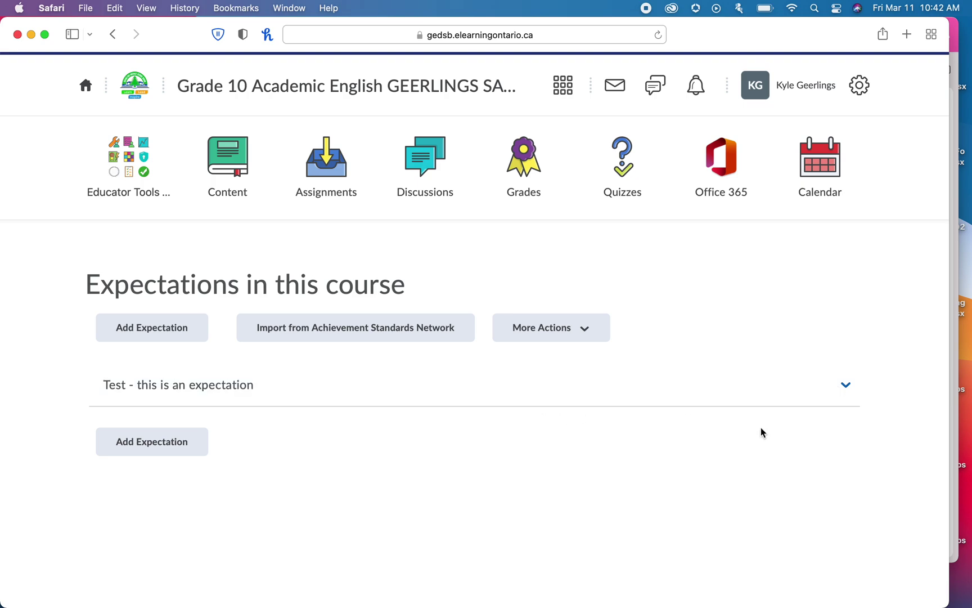
- Delete the custom test expectation from the course
{"action": "left_click", "coordinate": [847, 388]}
{"action": "left_click", "coordinate": [763, 324]}
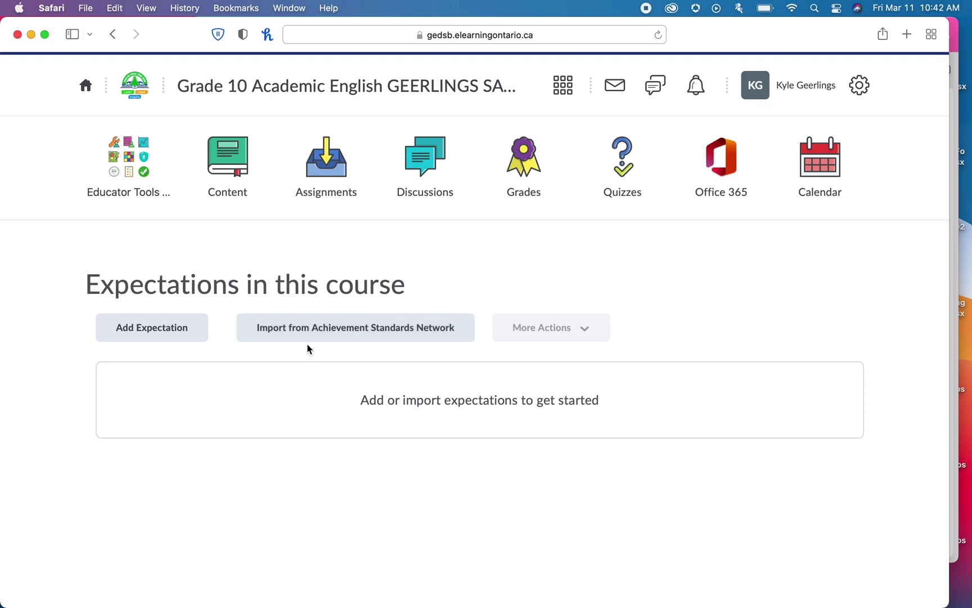
- Start an import from the Achievement Standards Network with jurisdiction Ontario and subject English
{"action": "left_click", "coordinate": [292, 336]}
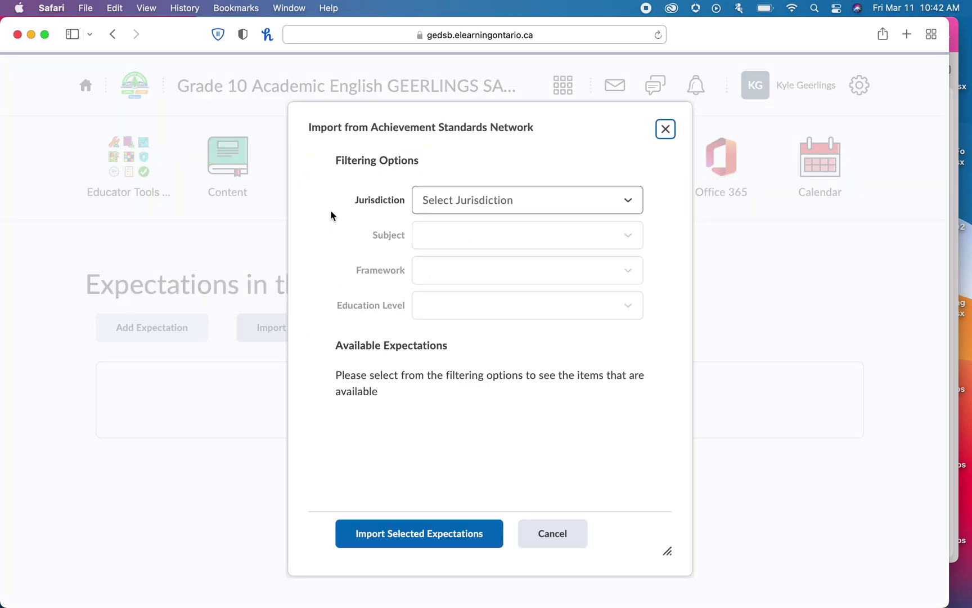
{"action": "left_click", "coordinate": [458, 201]}
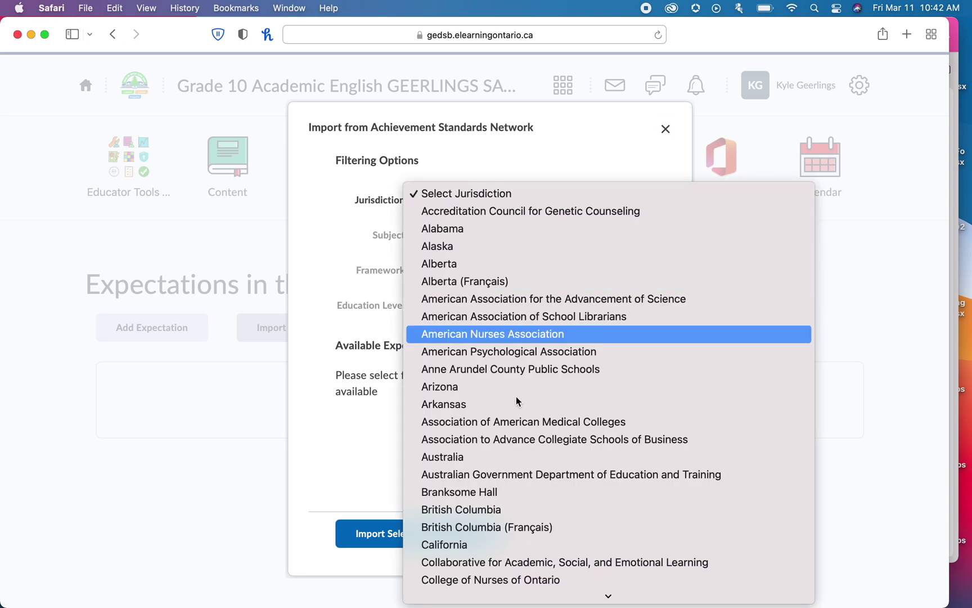
{"action": "scroll", "coordinate": [521, 421], "scroll_direction": "down", "scroll_amount": 2}
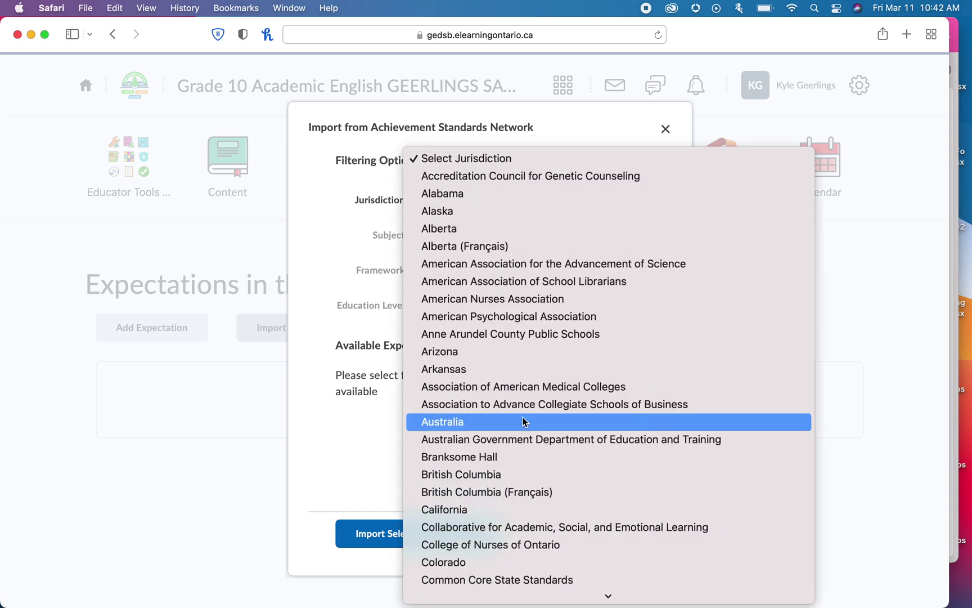
{"action": "scroll", "coordinate": [529, 454], "scroll_direction": "down", "scroll_amount": 10}
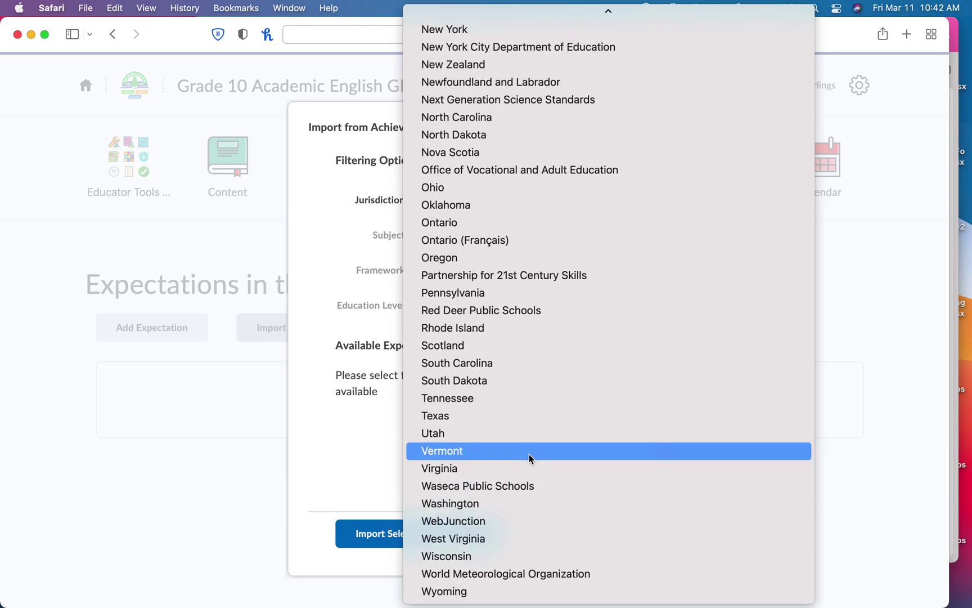
{"action": "left_click", "coordinate": [496, 223]}
{"action": "left_click", "coordinate": [465, 241]}
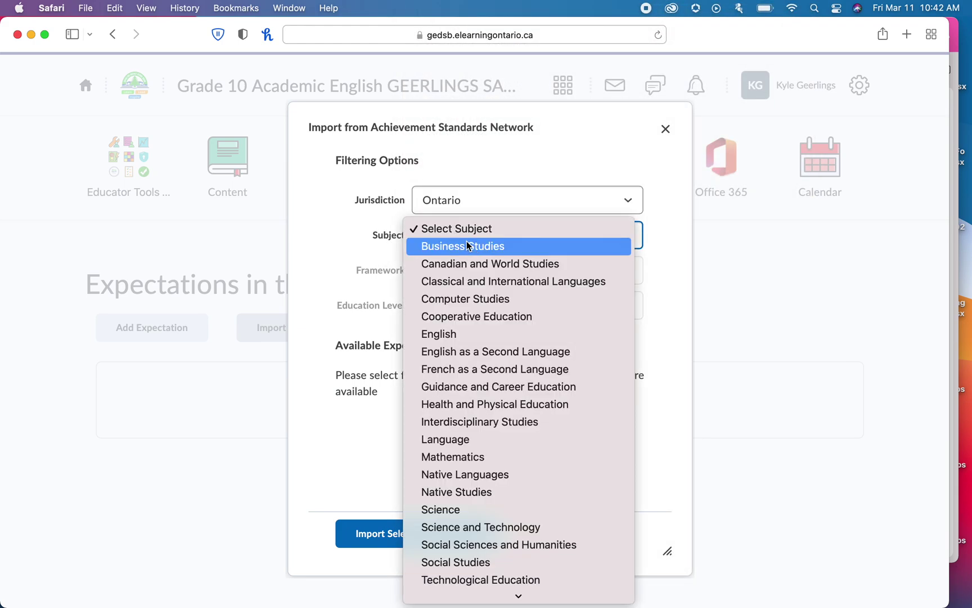
{"action": "left_click", "coordinate": [468, 339]}
- Filter the import to the framework "The Ontario Curriculum, Grades 9 and 10: English (2007)" and education level 10
{"action": "left_click", "coordinate": [470, 271]}
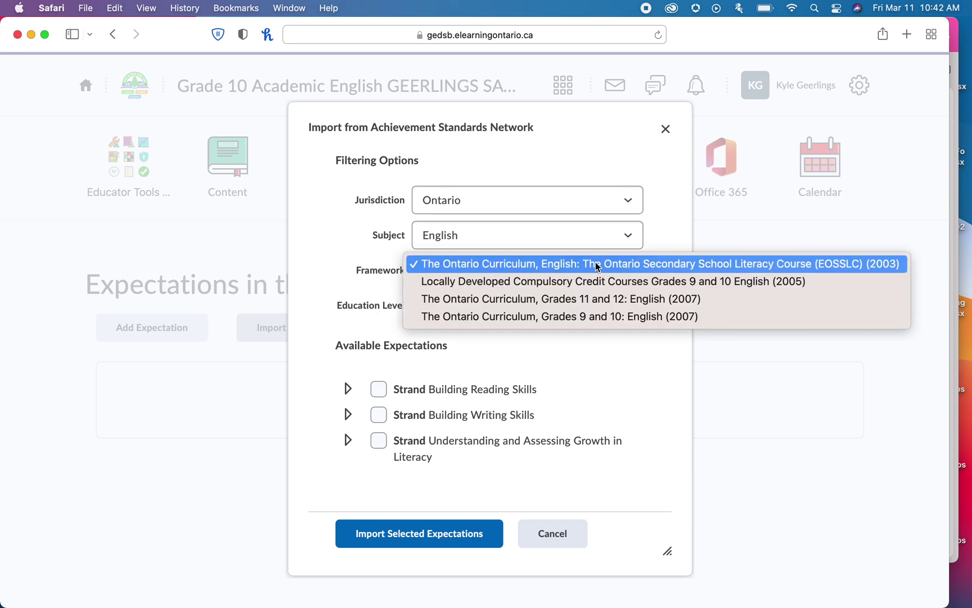
{"action": "left_click", "coordinate": [571, 318]}
{"action": "left_click", "coordinate": [537, 315]}
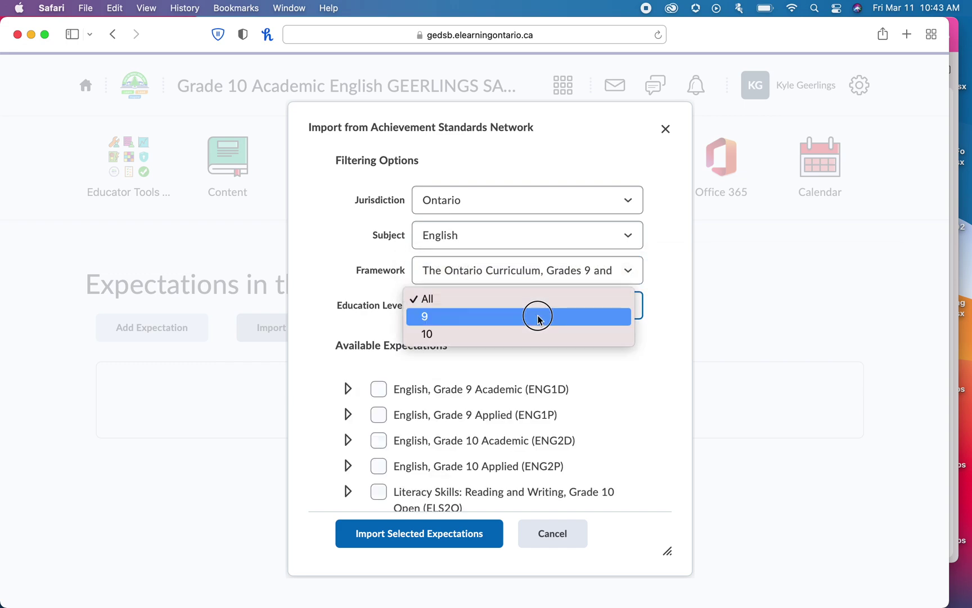
{"action": "left_click", "coordinate": [490, 331]}
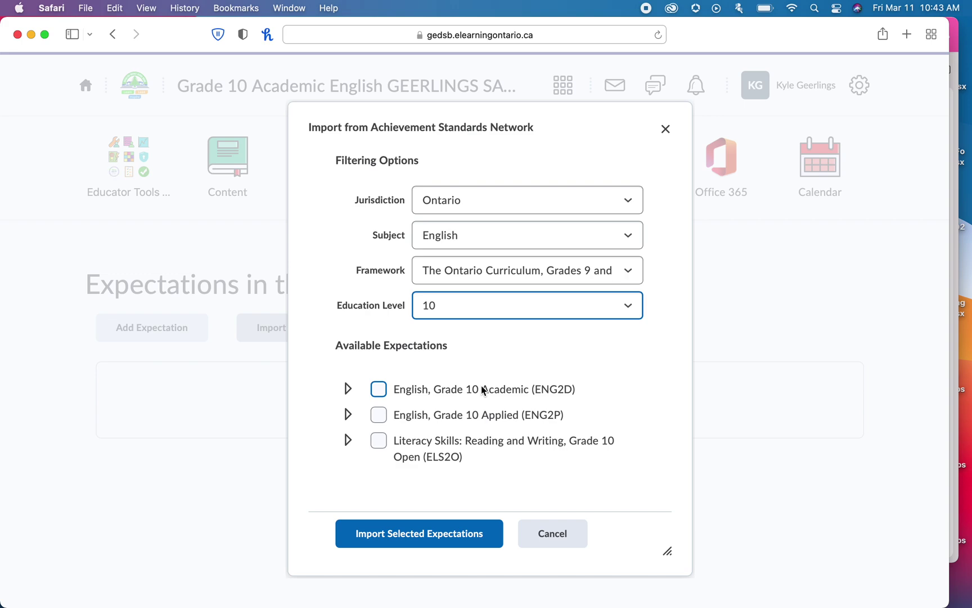
- Expand English, Grade 10 Academic (ENG2D) in the available expectations to list its strands
{"action": "left_click", "coordinate": [352, 389]}
{"action": "scroll", "coordinate": [439, 391], "scroll_direction": "down", "scroll_amount": 2}
{"action": "scroll", "coordinate": [439, 392], "scroll_direction": "up", "scroll_amount": 1}
{"action": "scroll", "coordinate": [439, 392], "scroll_direction": "up", "scroll_amount": 1}
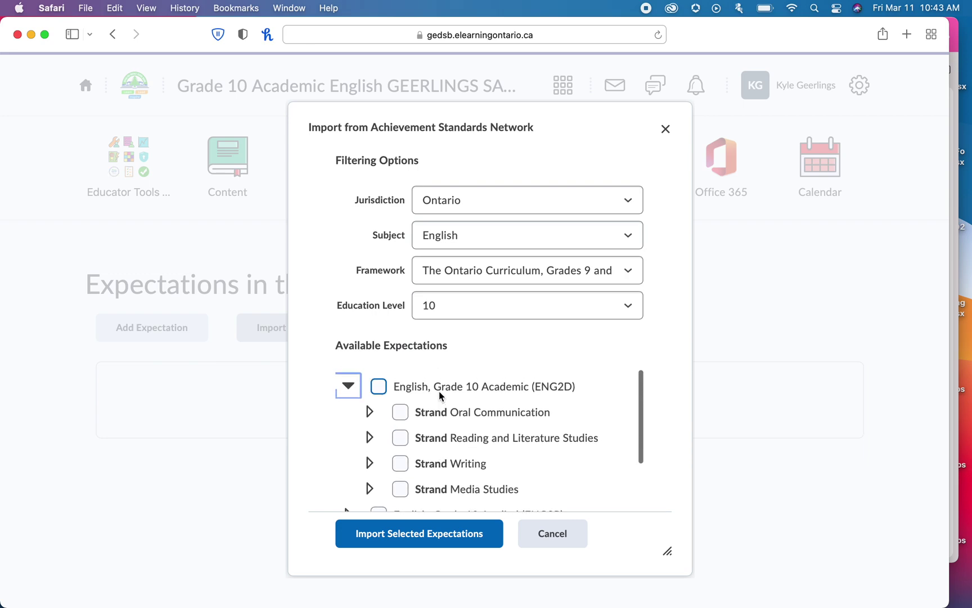
- Select the Oral Communication, Reading and Literature Studies, Writing, and Media Studies strands of ENG2D
{"action": "left_click", "coordinate": [401, 412]}
{"action": "left_click", "coordinate": [403, 439]}
{"action": "left_click", "coordinate": [402, 463]}
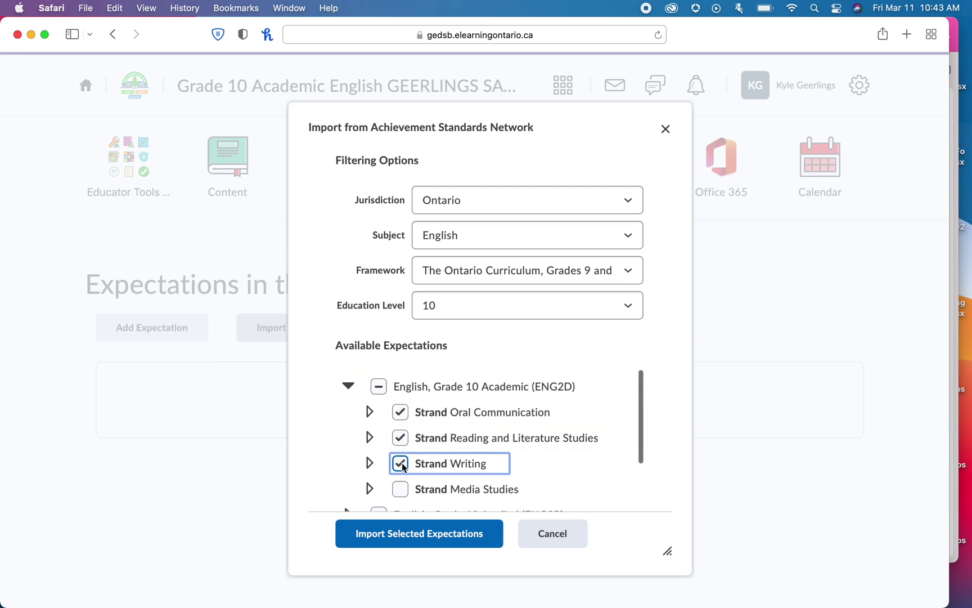
{"action": "left_click", "coordinate": [400, 488]}
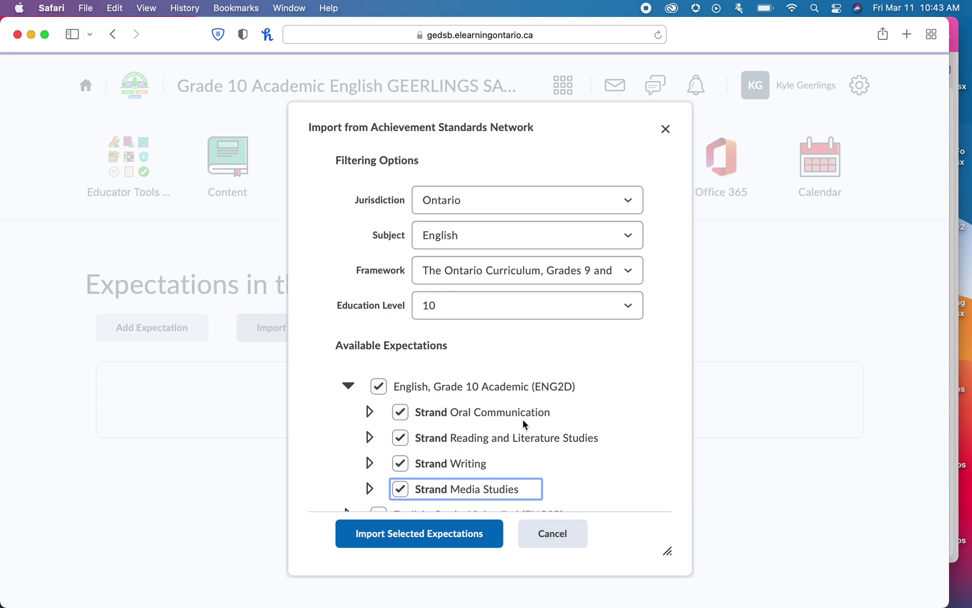
- Deselect all four ENG2D strands, from Media Studies back to Oral Communication
{"action": "left_click", "coordinate": [400, 489]}
{"action": "left_click", "coordinate": [399, 464]}
{"action": "left_click", "coordinate": [400, 439]}
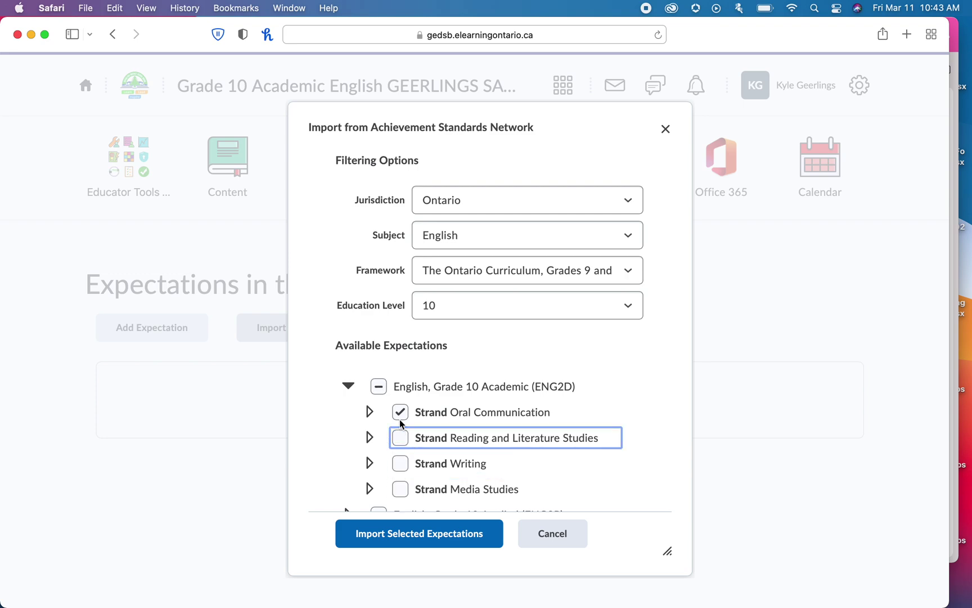
{"action": "left_click", "coordinate": [400, 417]}
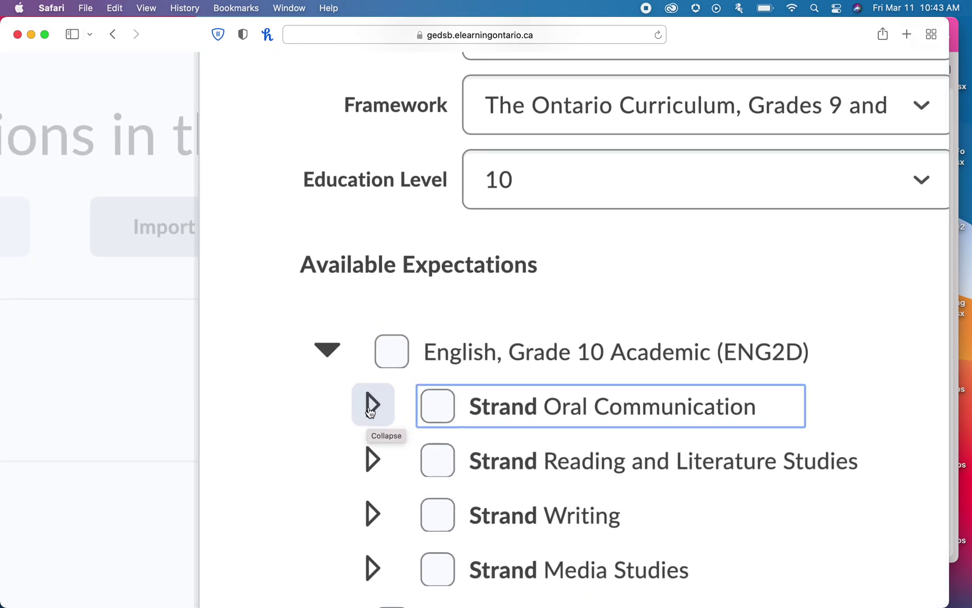
- Examine the individual expectations under the Oral Communication strand and collapse the strand again
{"action": "left_click", "coordinate": [372, 406]}
{"action": "scroll", "coordinate": [523, 435], "scroll_direction": "down", "scroll_amount": 2}
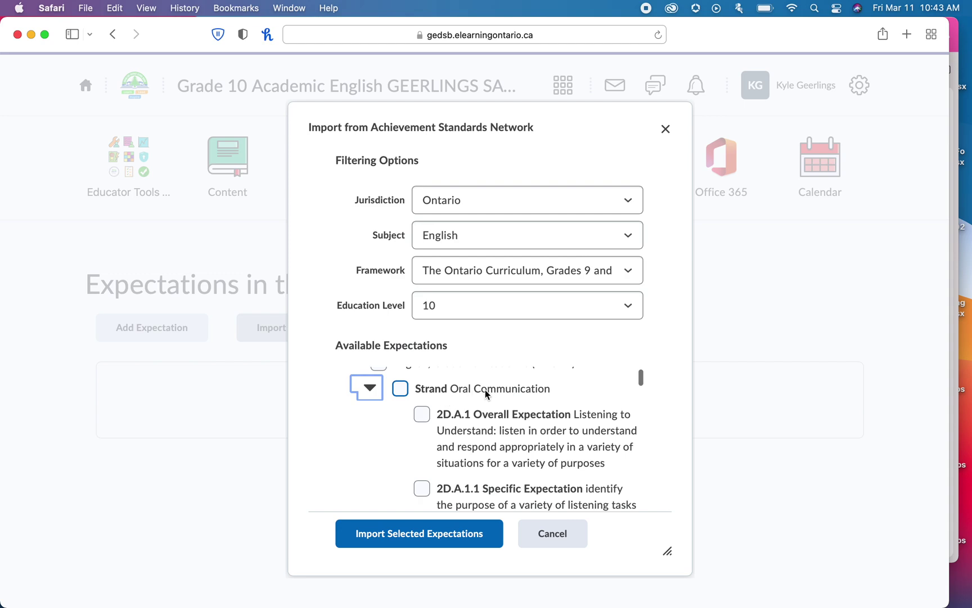
{"action": "left_click", "coordinate": [370, 387]}
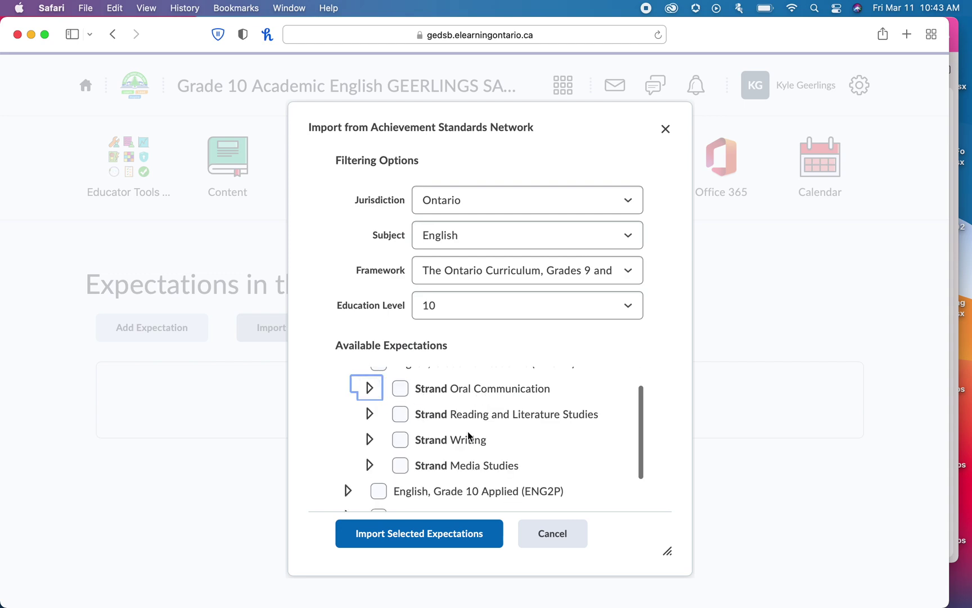
- Expand the Writing strand and select 2D.C.1 Overall Expectation, Developing and Organizing Content
{"action": "scroll", "coordinate": [468, 431], "scroll_direction": "down", "scroll_amount": 1}
{"action": "left_click", "coordinate": [369, 421]}
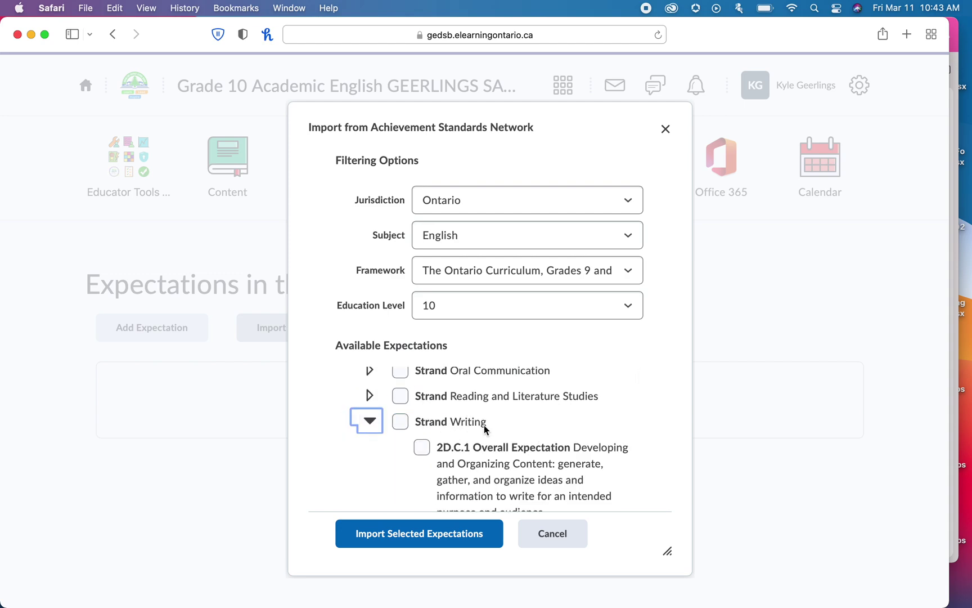
{"action": "scroll", "coordinate": [484, 425], "scroll_direction": "down", "scroll_amount": 2}
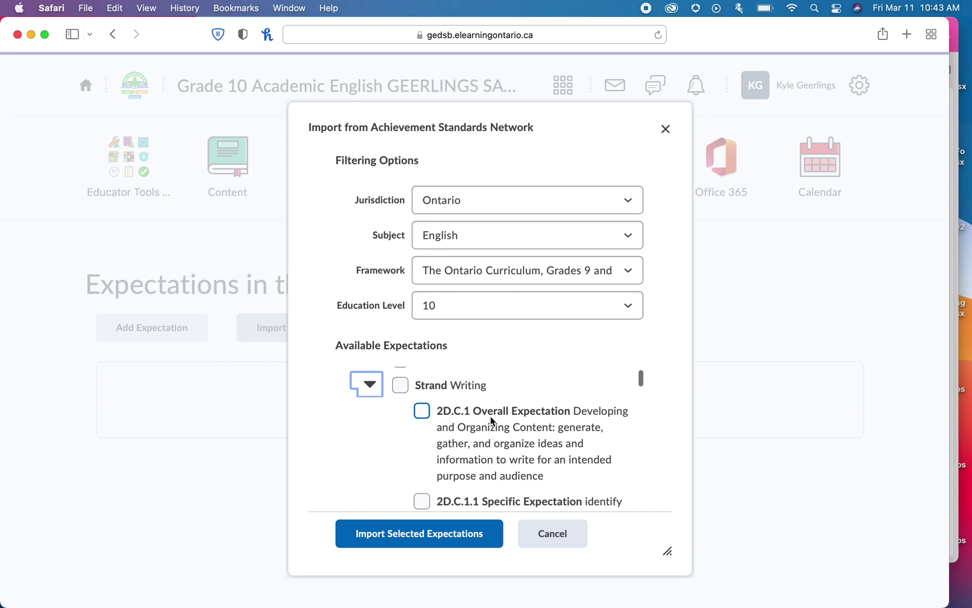
{"action": "scroll", "coordinate": [581, 432], "scroll_direction": "down", "scroll_amount": 1}
{"action": "left_click", "coordinate": [421, 394]}
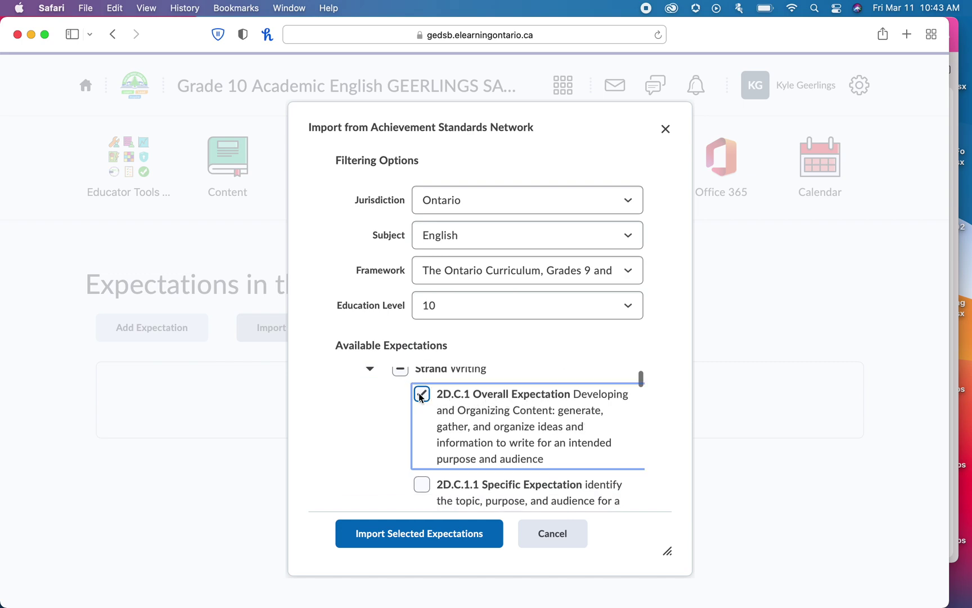
- Select 2D.C.3 Overall Expectation, Applying Knowledge of Conventions, in the Writing strand
{"action": "scroll", "coordinate": [489, 438], "scroll_direction": "down", "scroll_amount": 1}
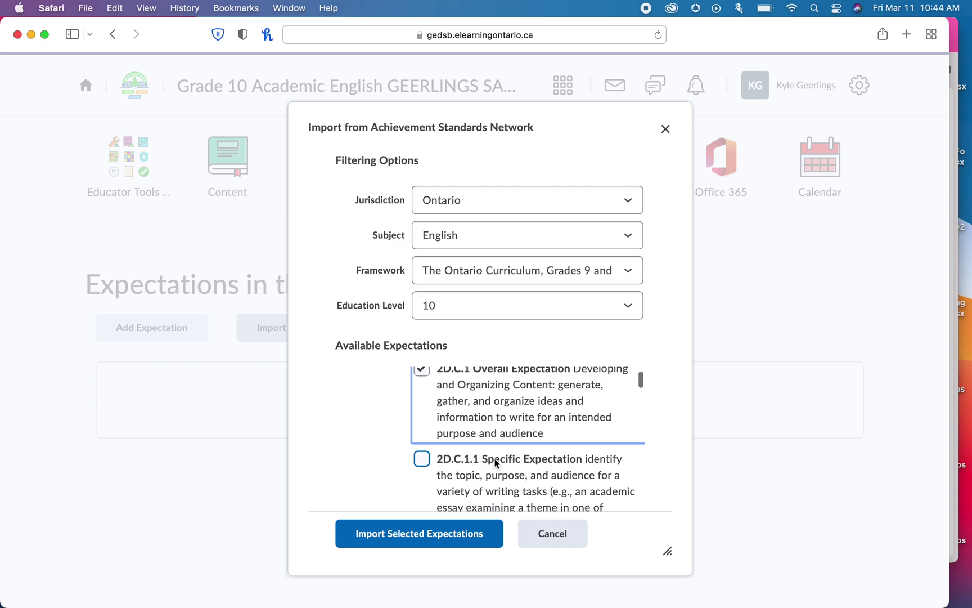
{"action": "scroll", "coordinate": [491, 462], "scroll_direction": "up", "scroll_amount": 2}
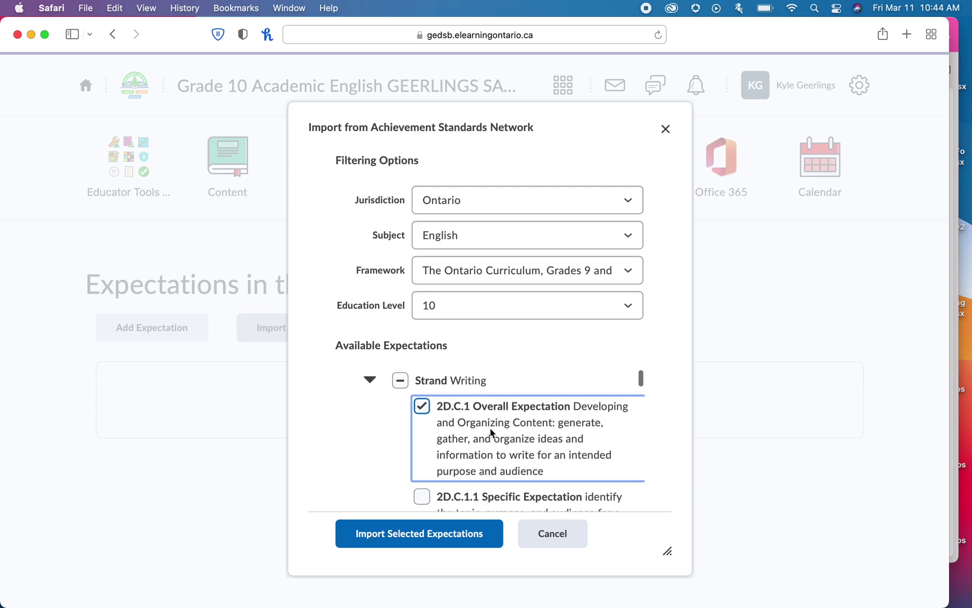
{"action": "scroll", "coordinate": [467, 459], "scroll_direction": "down", "scroll_amount": 2}
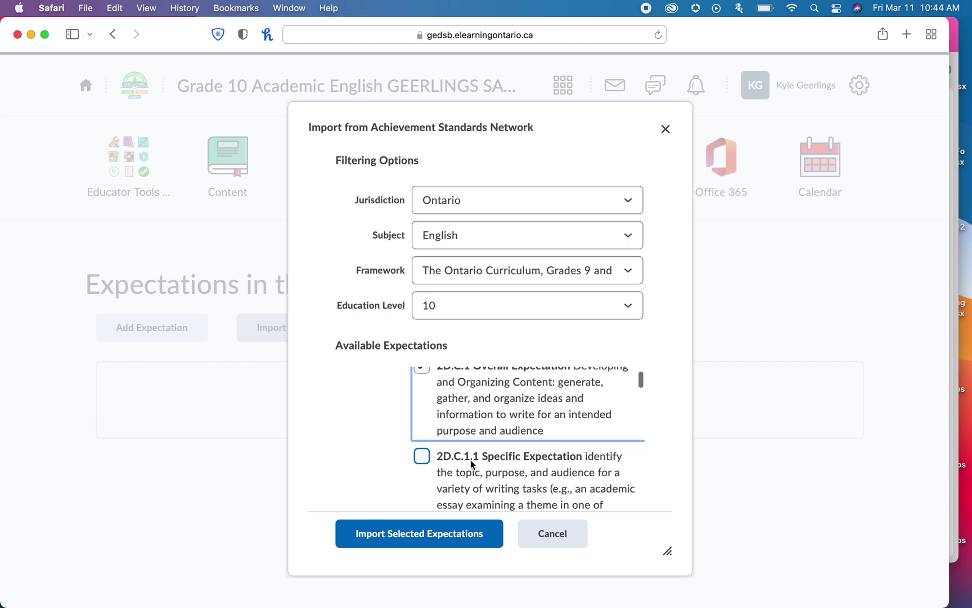
{"action": "scroll", "coordinate": [474, 458], "scroll_direction": "down", "scroll_amount": 20}
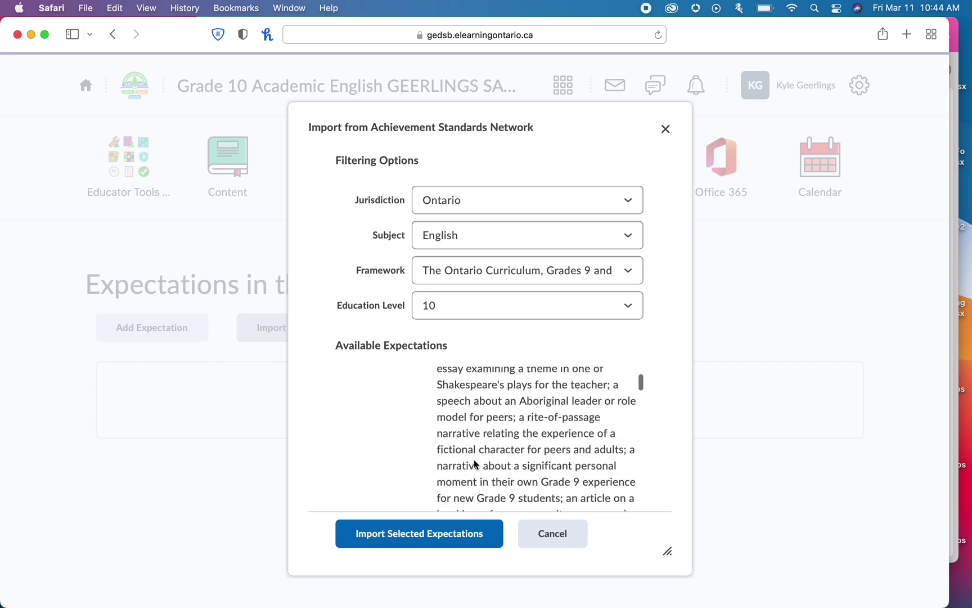
{"action": "scroll", "coordinate": [474, 458], "scroll_direction": "up", "scroll_amount": 2}
{"action": "scroll", "coordinate": [473, 459], "scroll_direction": "down", "scroll_amount": 5}
{"action": "scroll", "coordinate": [474, 461], "scroll_direction": "down", "scroll_amount": 10}
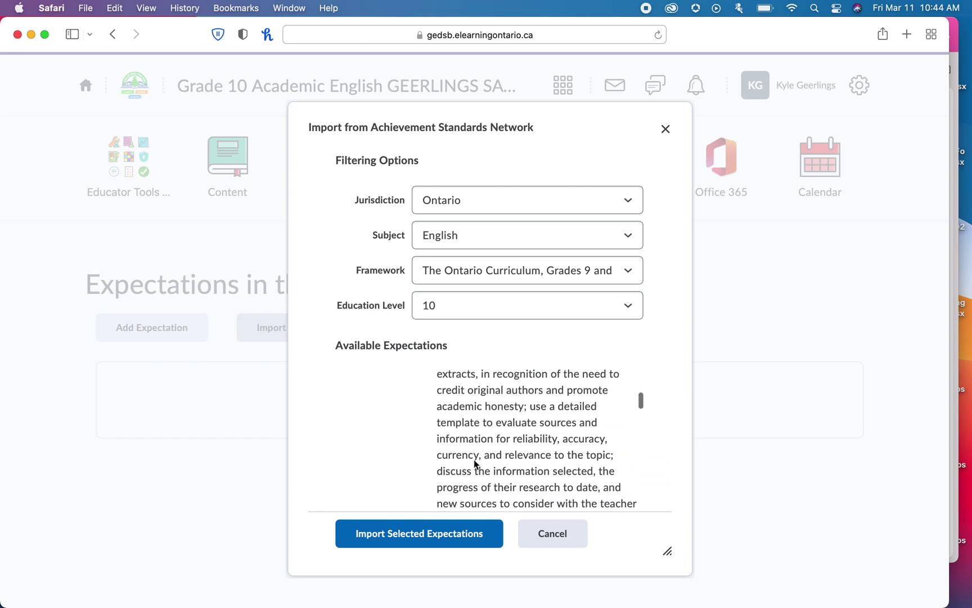
{"action": "scroll", "coordinate": [474, 463], "scroll_direction": "down", "scroll_amount": 10}
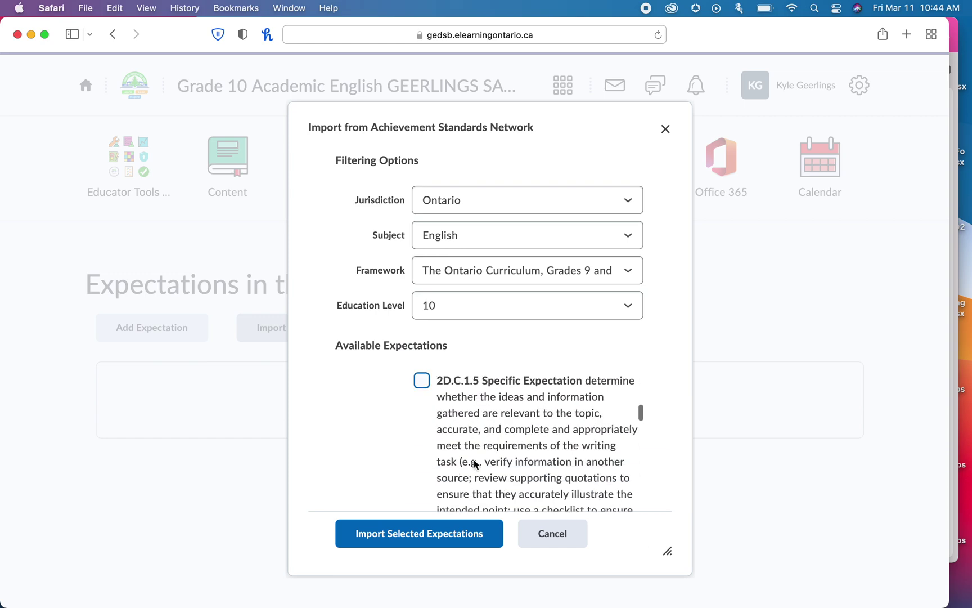
{"action": "scroll", "coordinate": [473, 461], "scroll_direction": "down", "scroll_amount": 10}
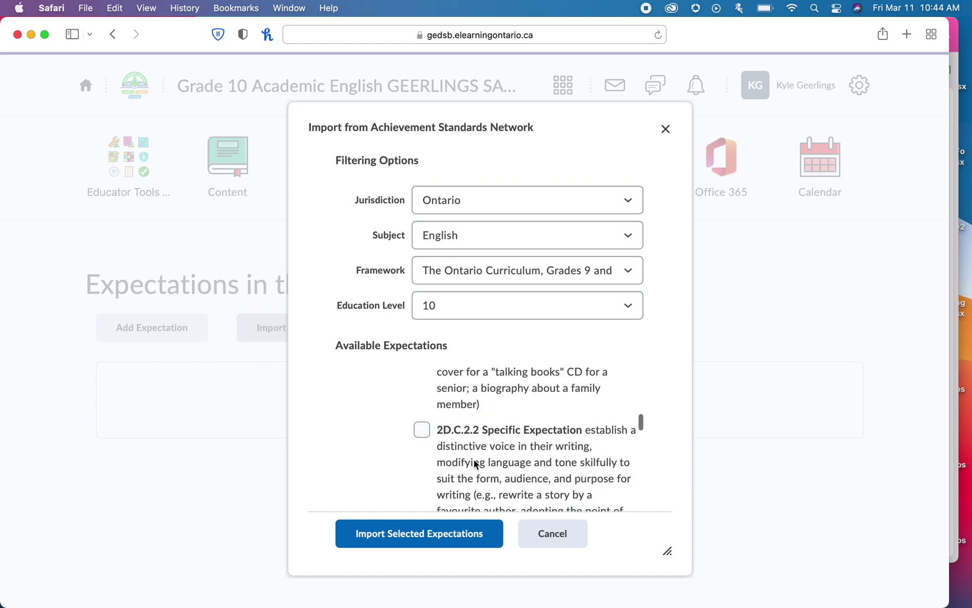
{"action": "scroll", "coordinate": [473, 463], "scroll_direction": "down", "scroll_amount": 10}
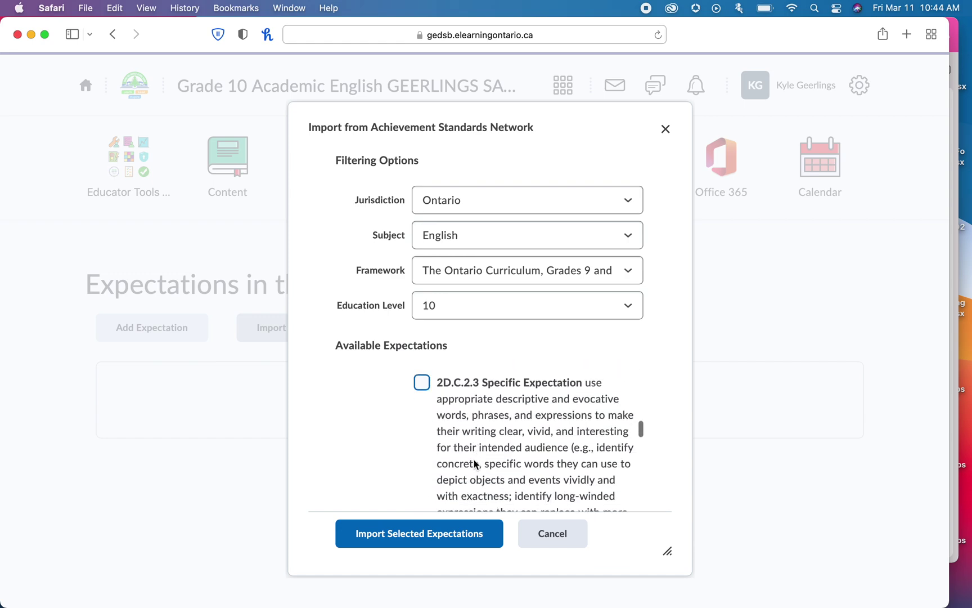
{"action": "scroll", "coordinate": [474, 463], "scroll_direction": "down", "scroll_amount": 10}
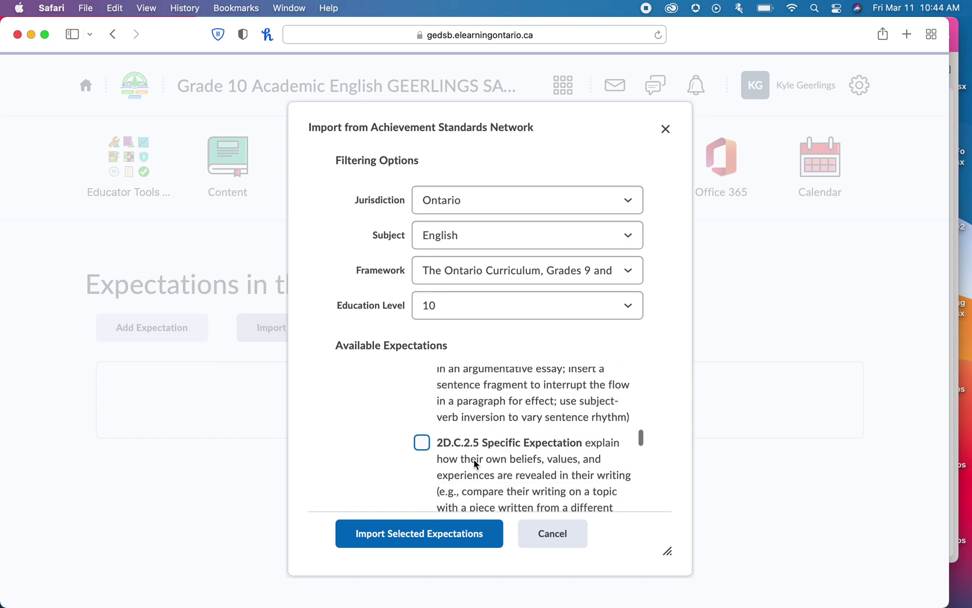
{"action": "scroll", "coordinate": [474, 463], "scroll_direction": "down", "scroll_amount": 10}
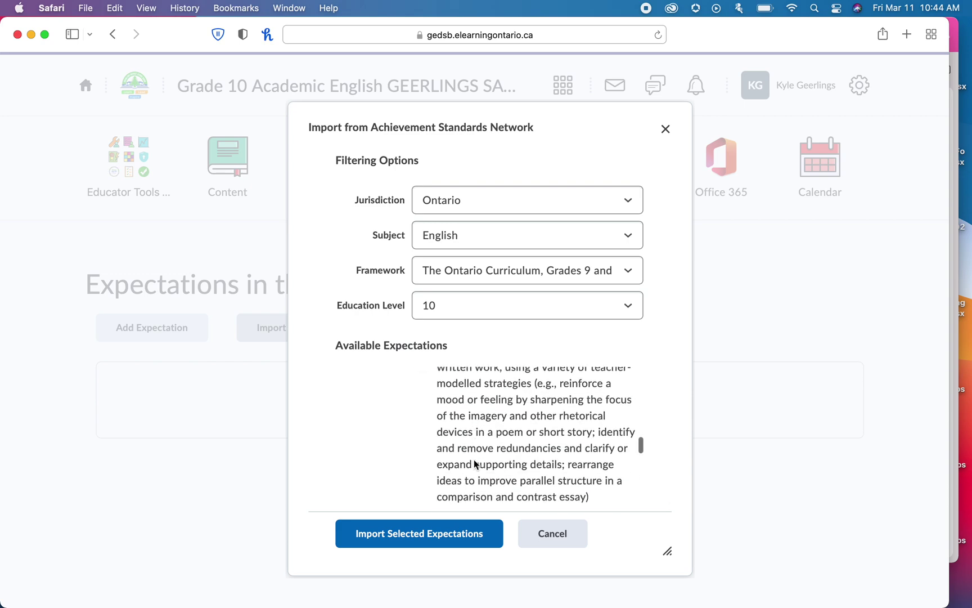
{"action": "scroll", "coordinate": [474, 463], "scroll_direction": "down", "scroll_amount": 2}
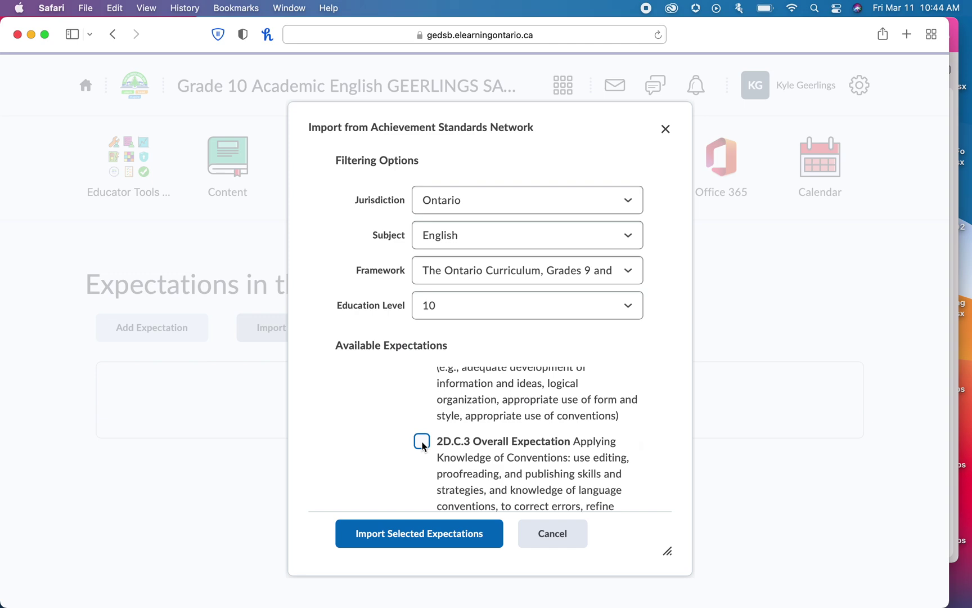
{"action": "left_click", "coordinate": [422, 442]}
- Select 2D.C.4 Overall Expectation, Reflecting on Skills and Strategies, in the Writing strand
{"action": "scroll", "coordinate": [517, 455], "scroll_direction": "down", "scroll_amount": 8}
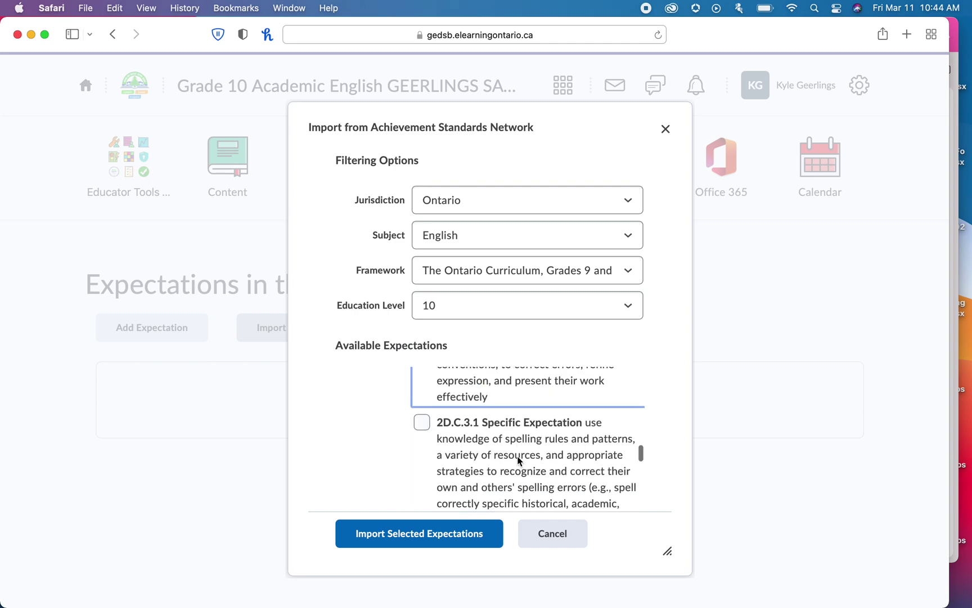
{"action": "scroll", "coordinate": [517, 460], "scroll_direction": "down", "scroll_amount": 10}
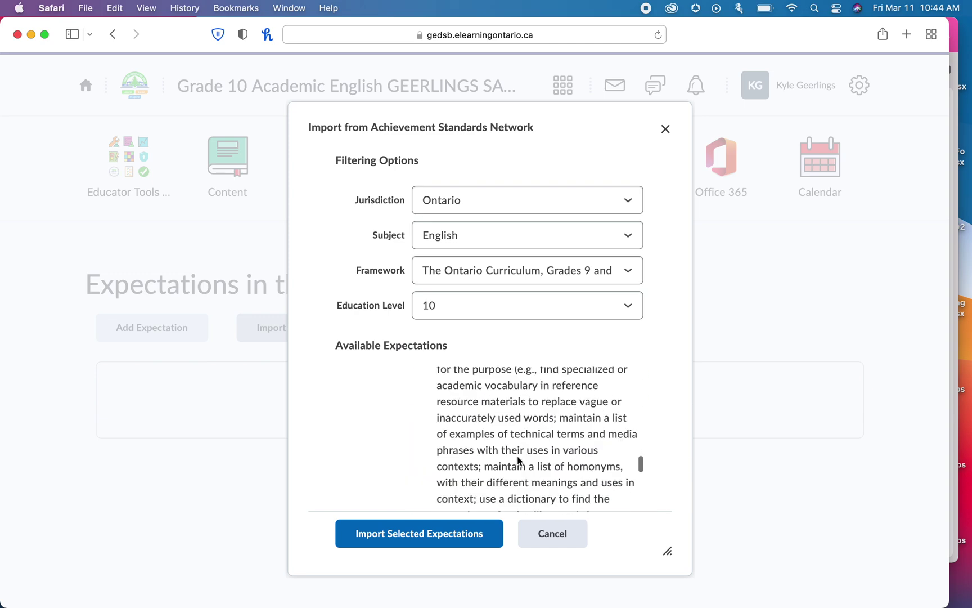
{"action": "scroll", "coordinate": [517, 459], "scroll_direction": "down", "scroll_amount": 10}
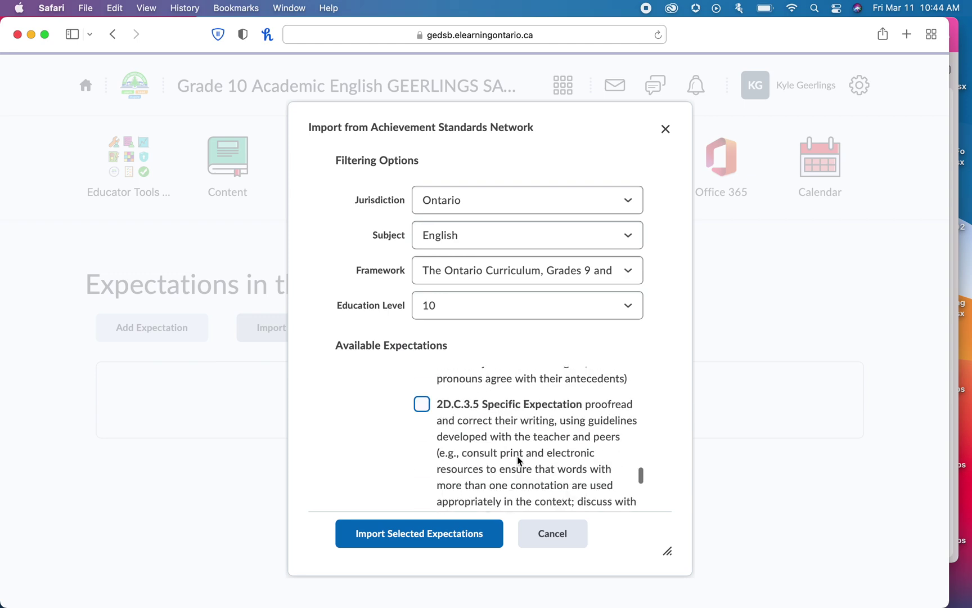
{"action": "scroll", "coordinate": [517, 459], "scroll_direction": "down", "scroll_amount": 10}
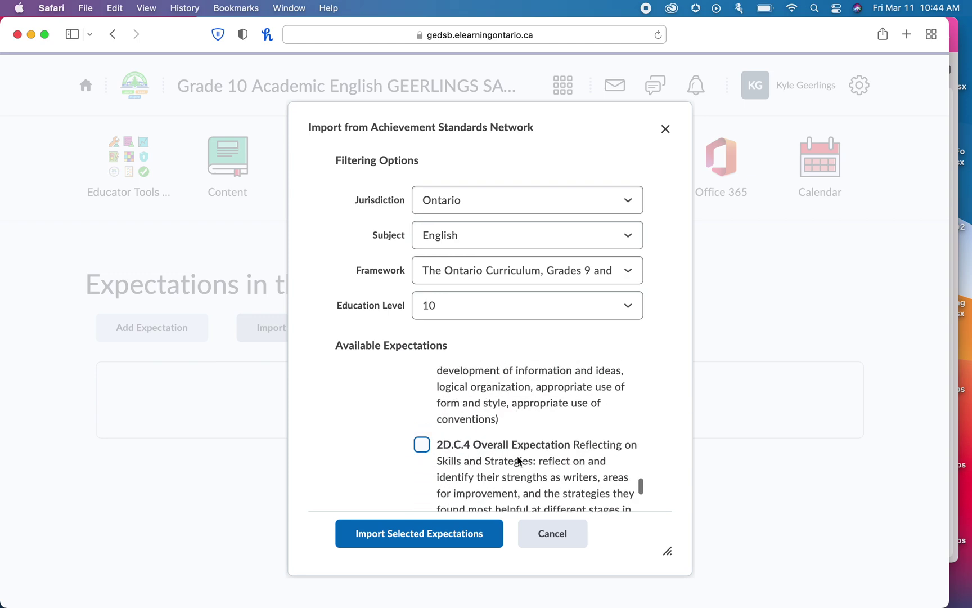
{"action": "scroll", "coordinate": [517, 459], "scroll_direction": "up", "scroll_amount": 2}
{"action": "left_click", "coordinate": [421, 415]}
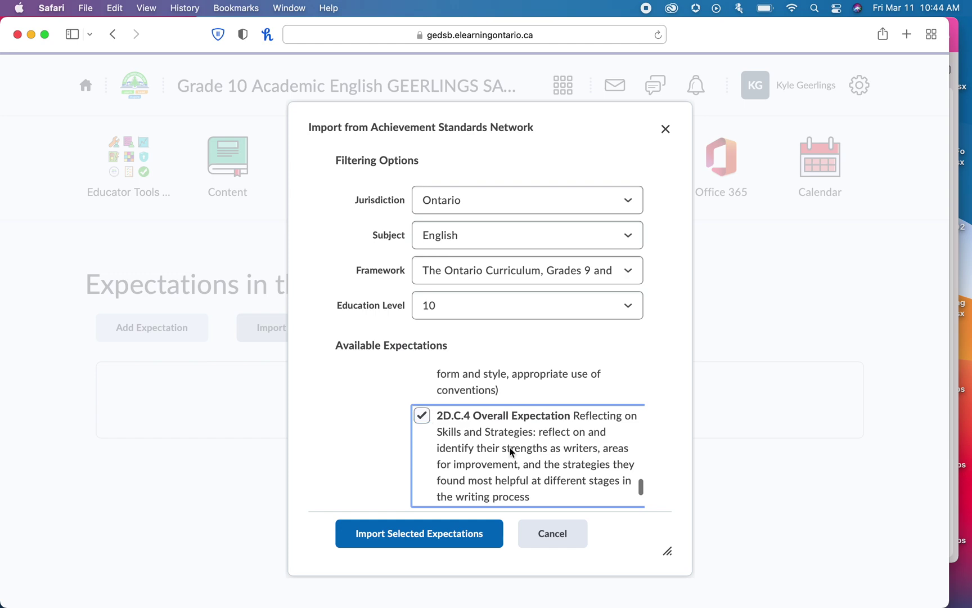
- Look through the remaining Writing expectations, and briefly expand and collapse the ENG2D Media Studies strand
{"action": "scroll", "coordinate": [512, 452], "scroll_direction": "down", "scroll_amount": 5}
{"action": "scroll", "coordinate": [511, 450], "scroll_direction": "down", "scroll_amount": 8}
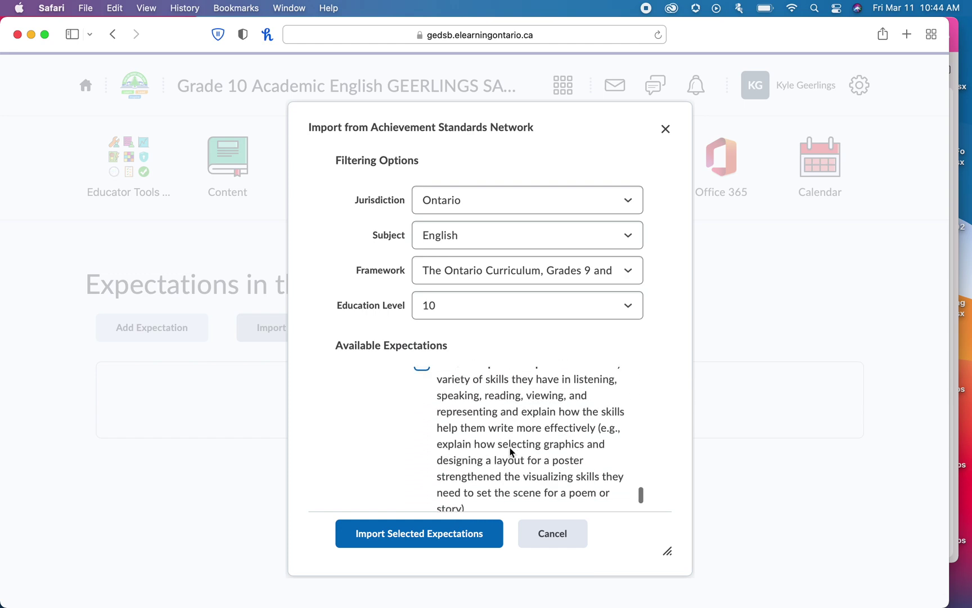
{"action": "scroll", "coordinate": [511, 450], "scroll_direction": "down", "scroll_amount": 5}
{"action": "scroll", "coordinate": [511, 451], "scroll_direction": "up", "scroll_amount": 10}
{"action": "scroll", "coordinate": [510, 450], "scroll_direction": "up", "scroll_amount": 5}
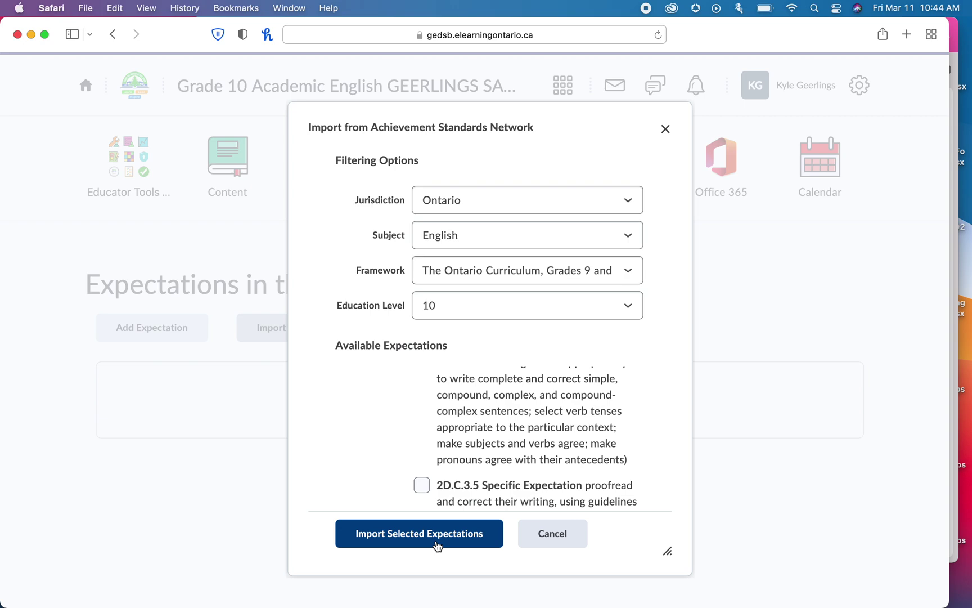
{"action": "scroll", "coordinate": [477, 454], "scroll_direction": "down", "scroll_amount": 10}
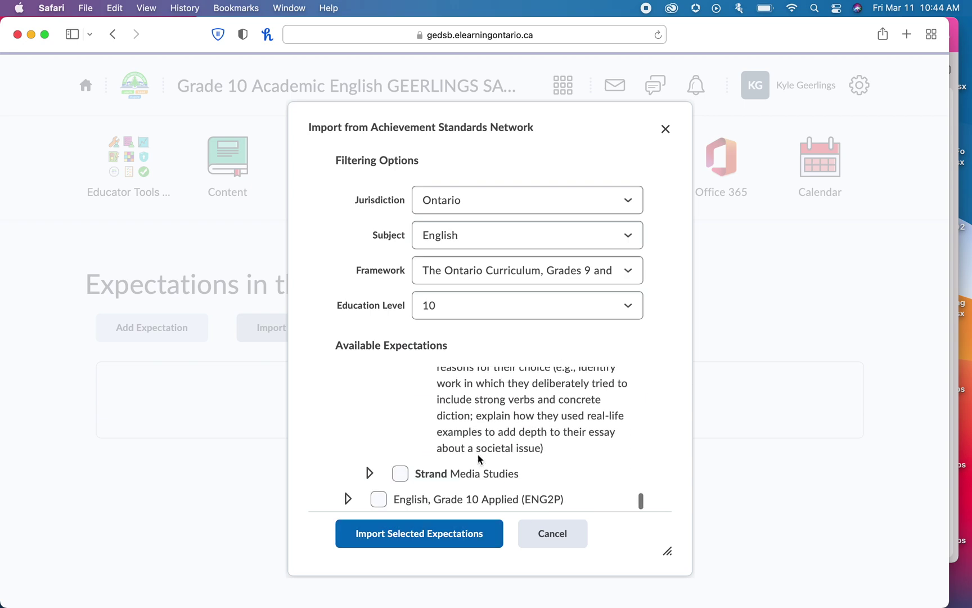
{"action": "scroll", "coordinate": [478, 454], "scroll_direction": "down", "scroll_amount": 3}
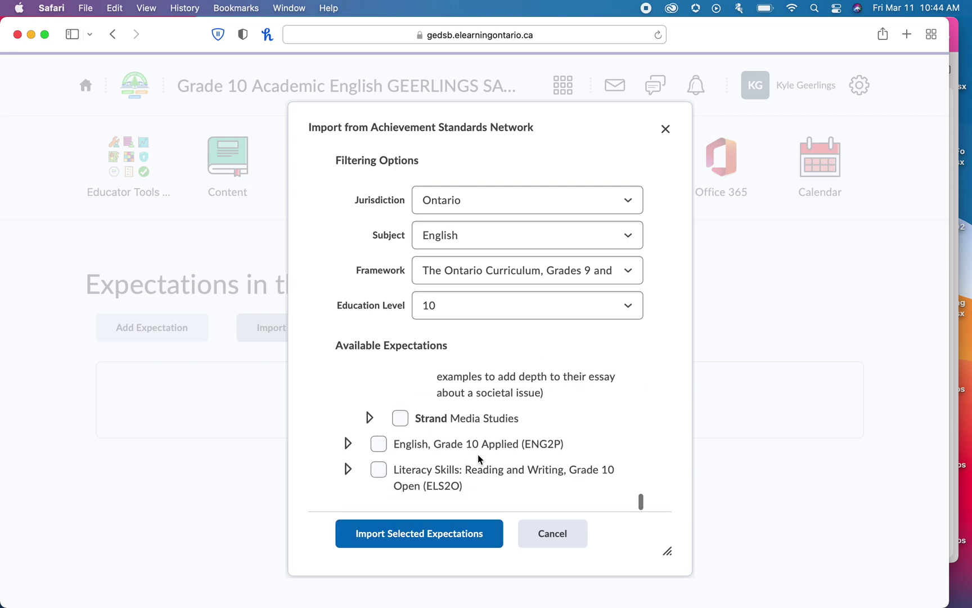
{"action": "left_click", "coordinate": [370, 419]}
{"action": "left_click", "coordinate": [369, 418]}
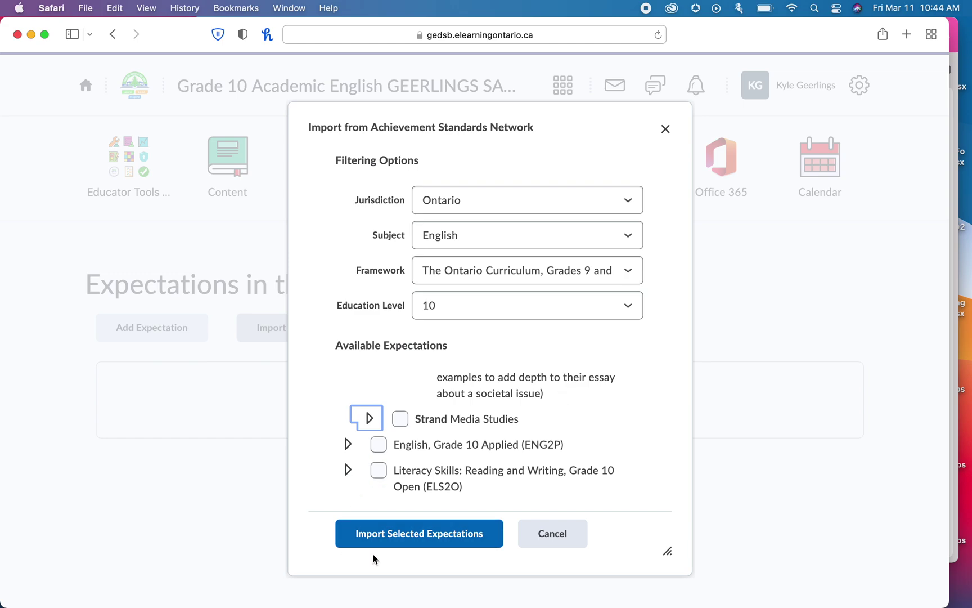
- Import the selected Writing expectations into the course and review the resulting expectations list
{"action": "left_click", "coordinate": [444, 539]}
{"action": "scroll", "coordinate": [562, 450], "scroll_direction": "down", "scroll_amount": 3}
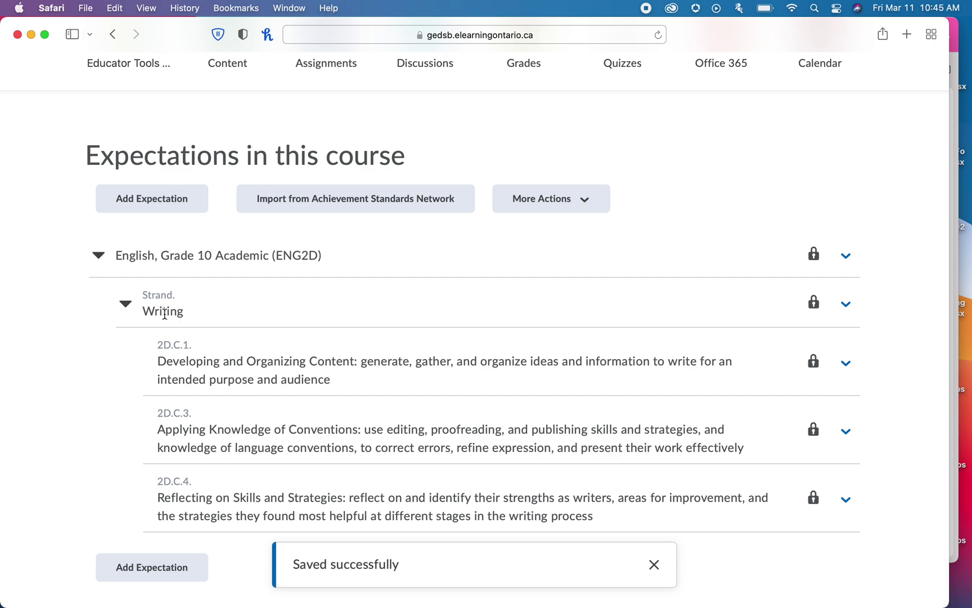
{"action": "scroll", "coordinate": [308, 320], "scroll_direction": "down", "scroll_amount": 1}
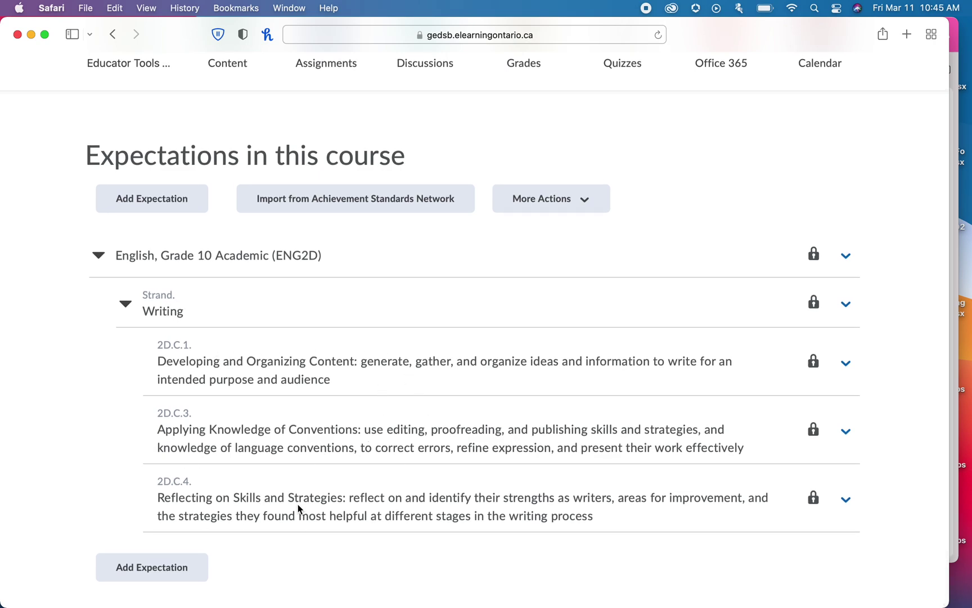
{"action": "scroll", "coordinate": [298, 503], "scroll_direction": "up", "scroll_amount": 3}
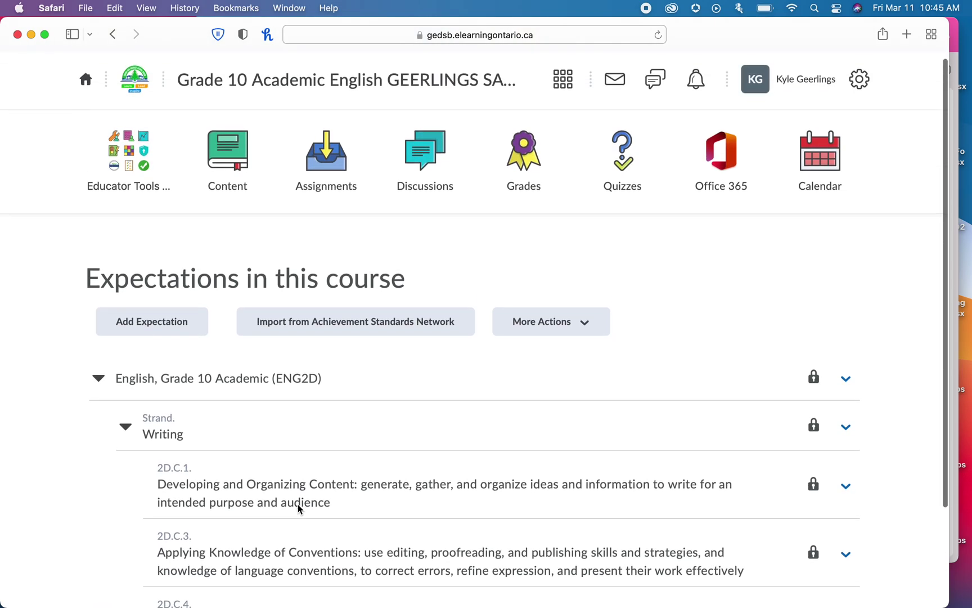
- Go to the course content, expand Unit 1 and open its Introduction topic
{"action": "left_click", "coordinate": [226, 151]}
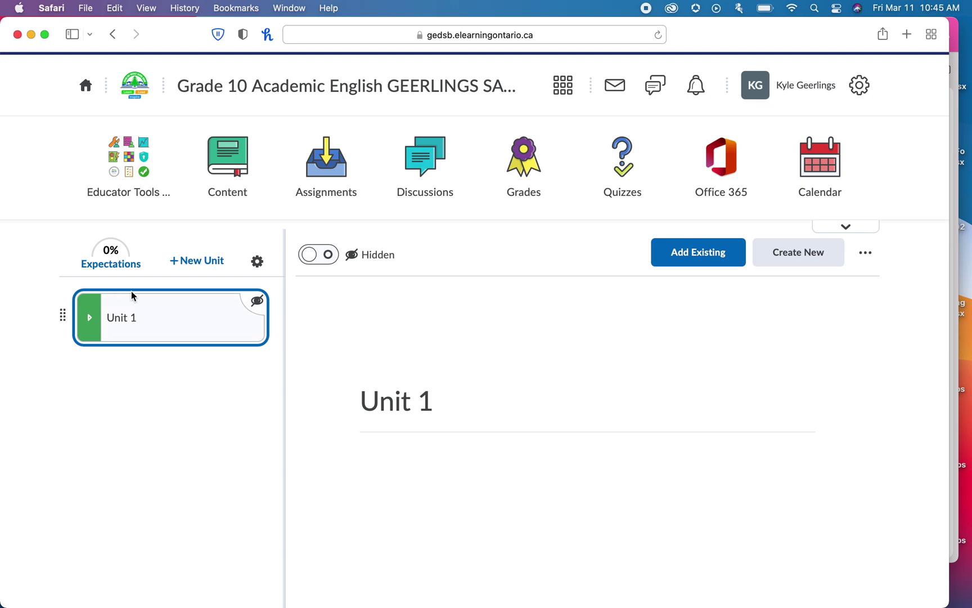
{"action": "left_click", "coordinate": [135, 319]}
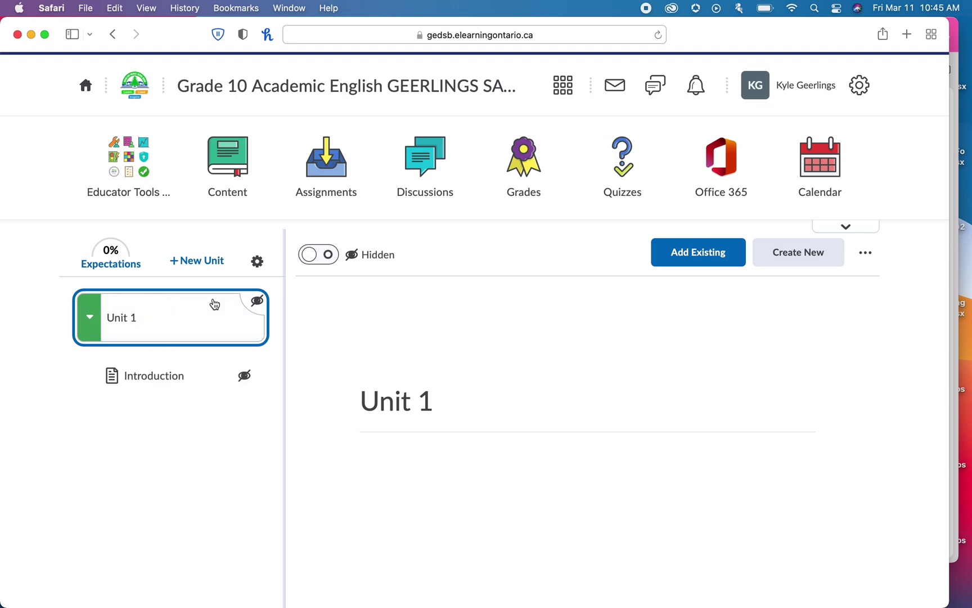
{"action": "left_click", "coordinate": [160, 380]}
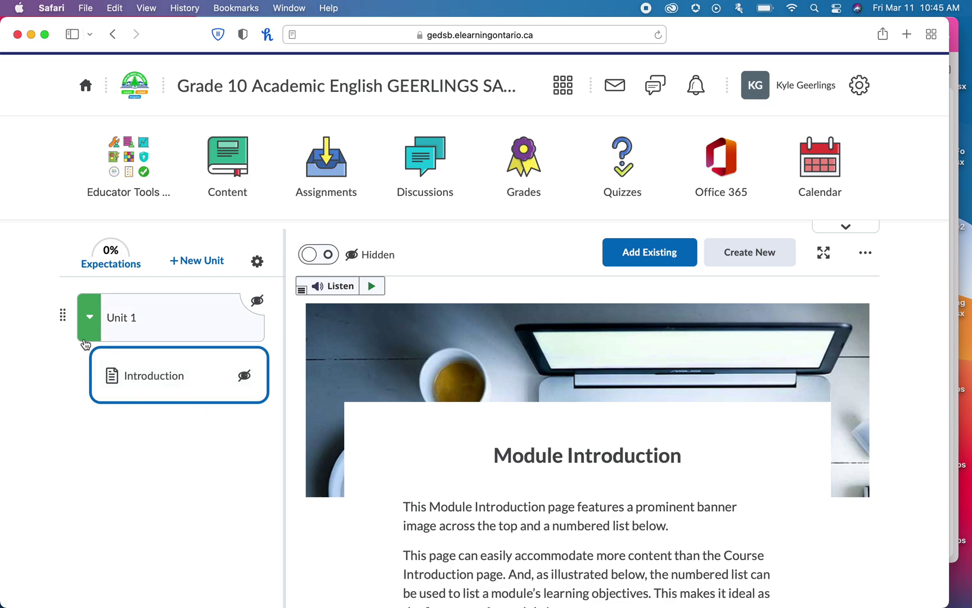
{"action": "scroll", "coordinate": [154, 342], "scroll_direction": "up", "scroll_amount": 3}
{"action": "scroll", "coordinate": [155, 344], "scroll_direction": "down", "scroll_amount": 3}
- Align the Introduction topic with expectation 2D.C.1, Developing and Organizing Content, save the alignment and close the topic's expectations view
{"action": "left_click", "coordinate": [866, 256]}
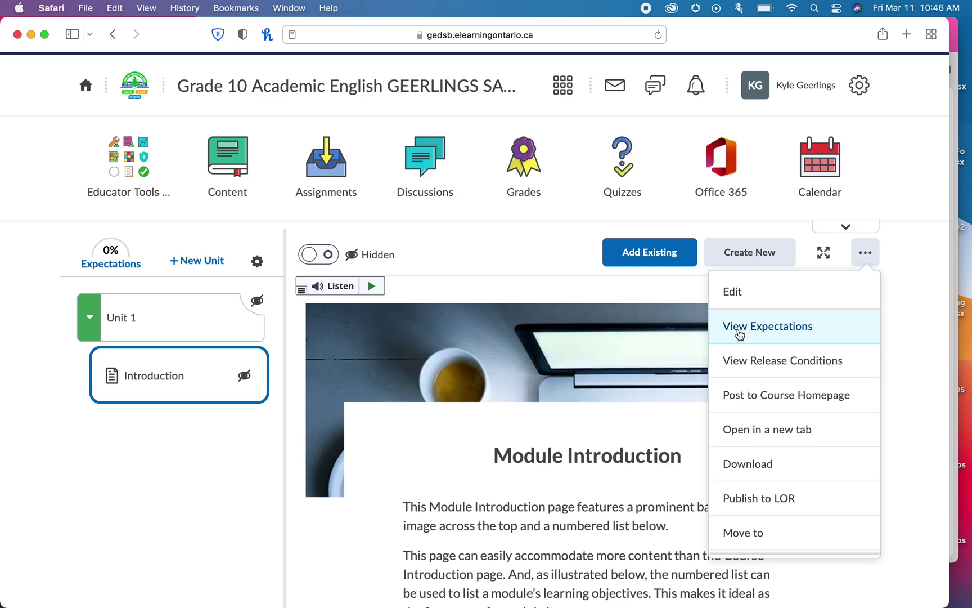
{"action": "left_click", "coordinate": [781, 333]}
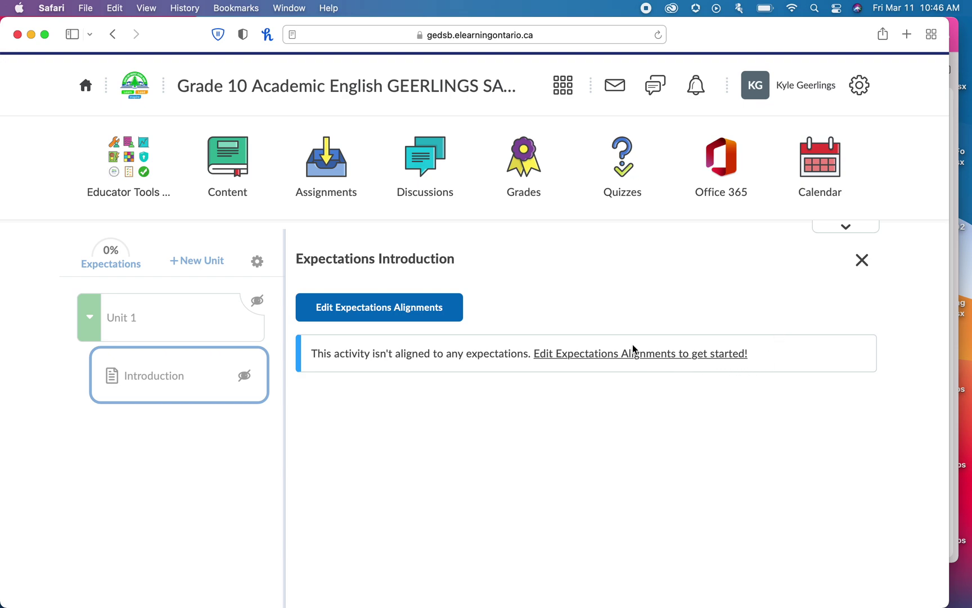
{"action": "left_click", "coordinate": [613, 356]}
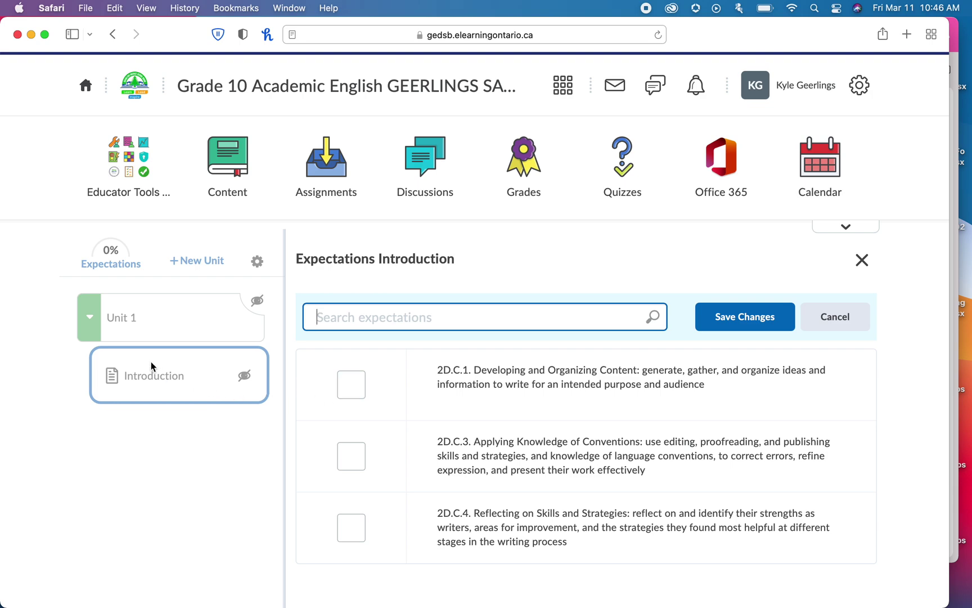
{"action": "left_click", "coordinate": [351, 384]}
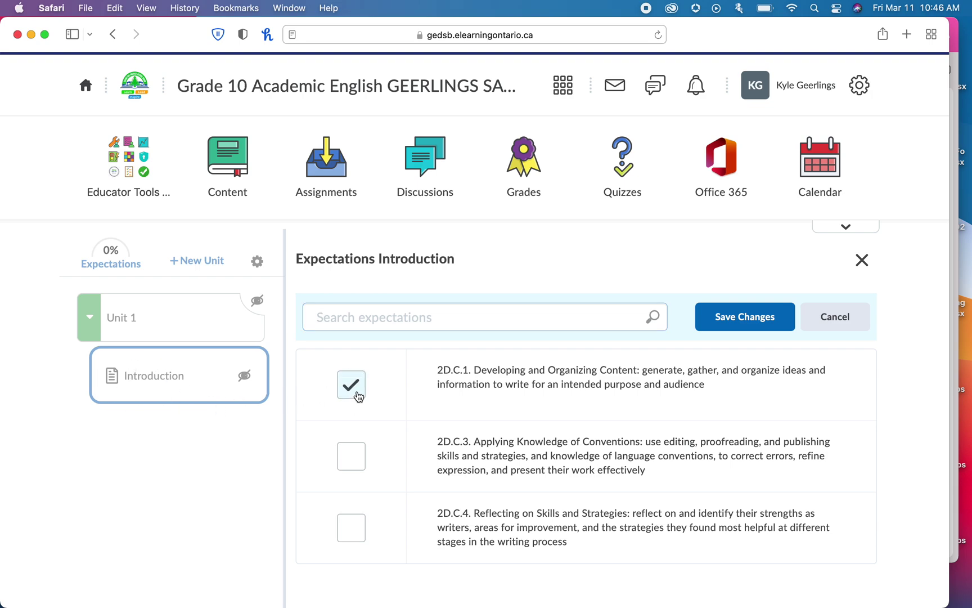
{"action": "left_click", "coordinate": [726, 322]}
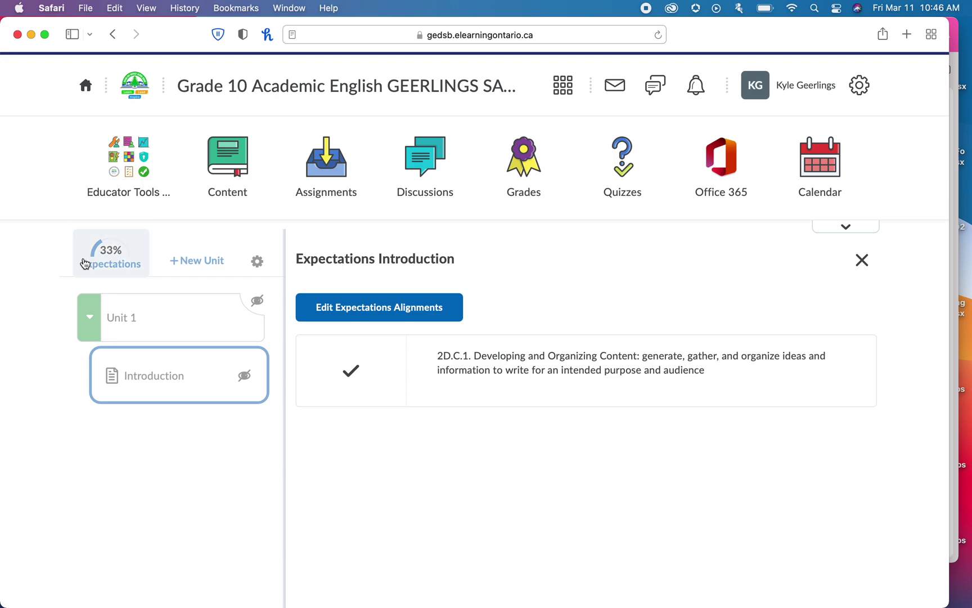
{"action": "left_click", "coordinate": [861, 260]}
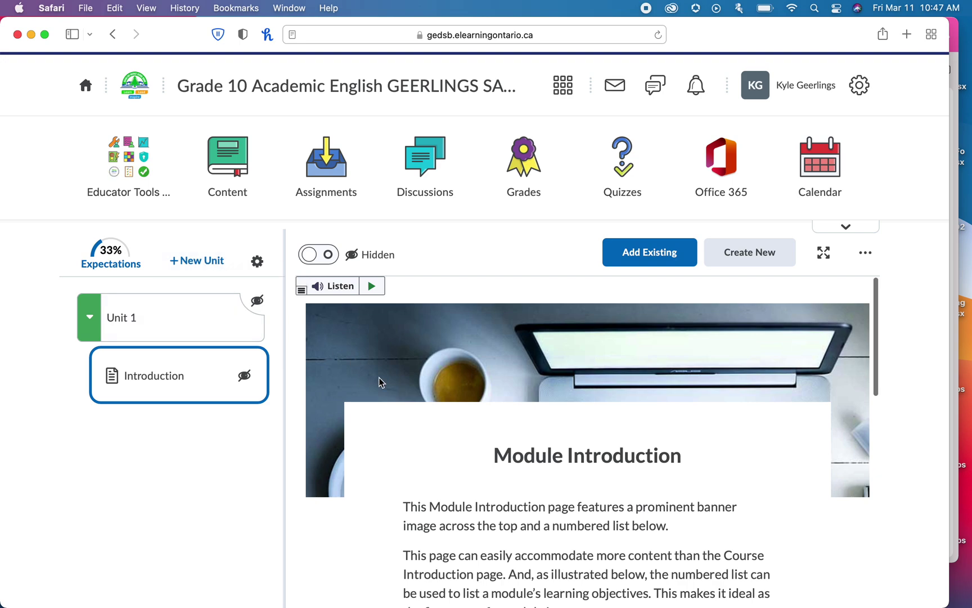
{"action": "scroll", "coordinate": [379, 384], "scroll_direction": "down", "scroll_amount": 1}
{"action": "scroll", "coordinate": [341, 401], "scroll_direction": "up", "scroll_amount": 1}
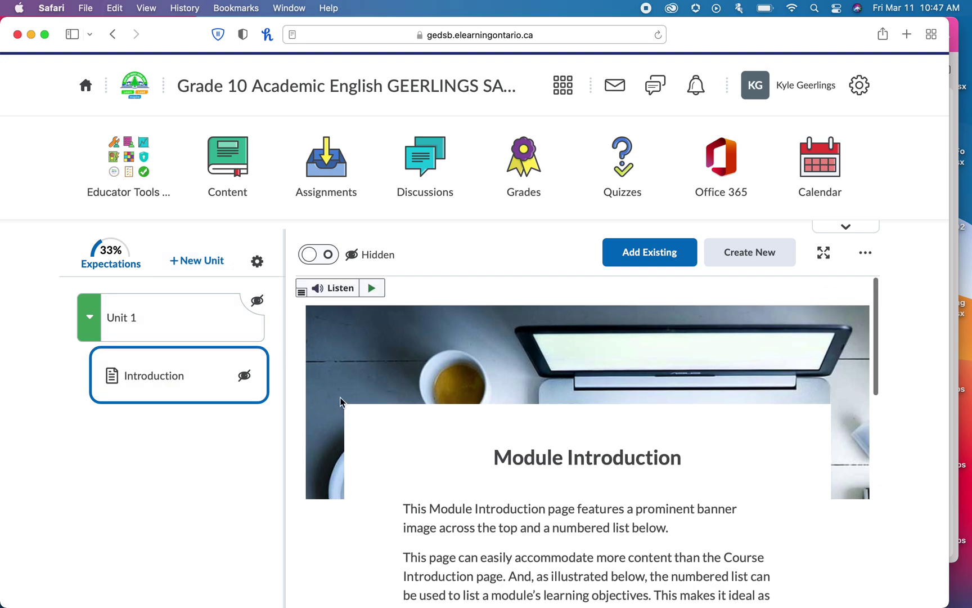
{"action": "scroll", "coordinate": [340, 401], "scroll_direction": "down", "scroll_amount": 1}
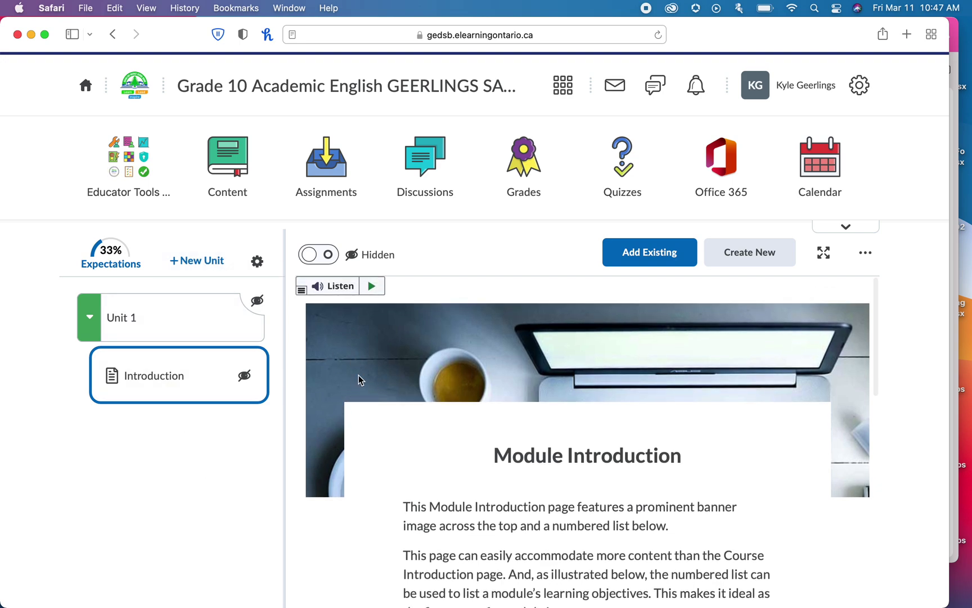